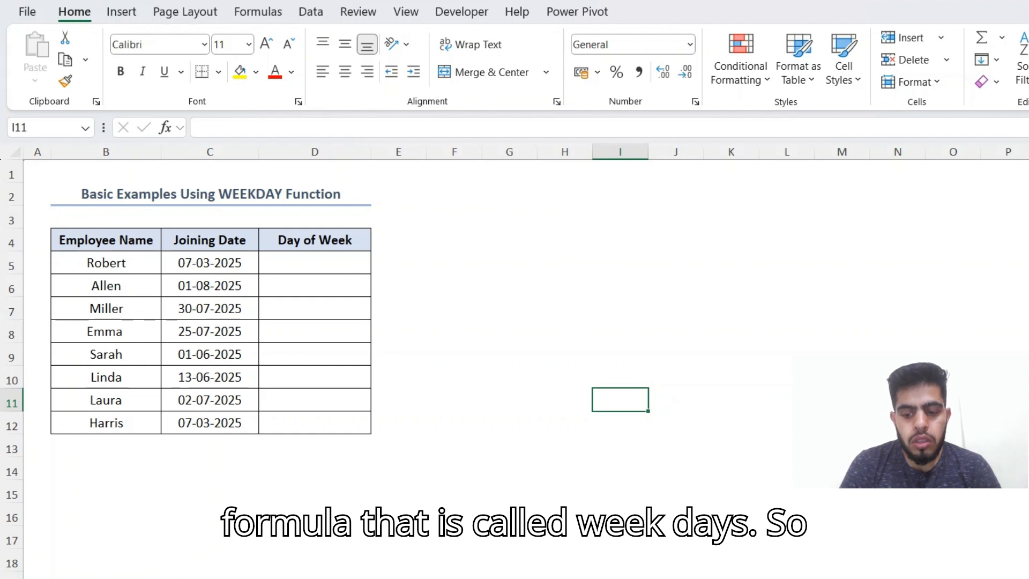
# Step: Start a WEEKDAY formula in E5 beside the table, then cancel it
pyautogui.click(621, 355)
pyautogui.press('Up')
pyautogui.press('Up')
pyautogui.press('Left')
pyautogui.press('Left')
pyautogui.press('Up')
pyautogui.press('Up')
pyautogui.press('Up')
pyautogui.press('Left')
pyautogui.press('Down')
pyautogui.press('Left')
pyautogui.write('=wee')
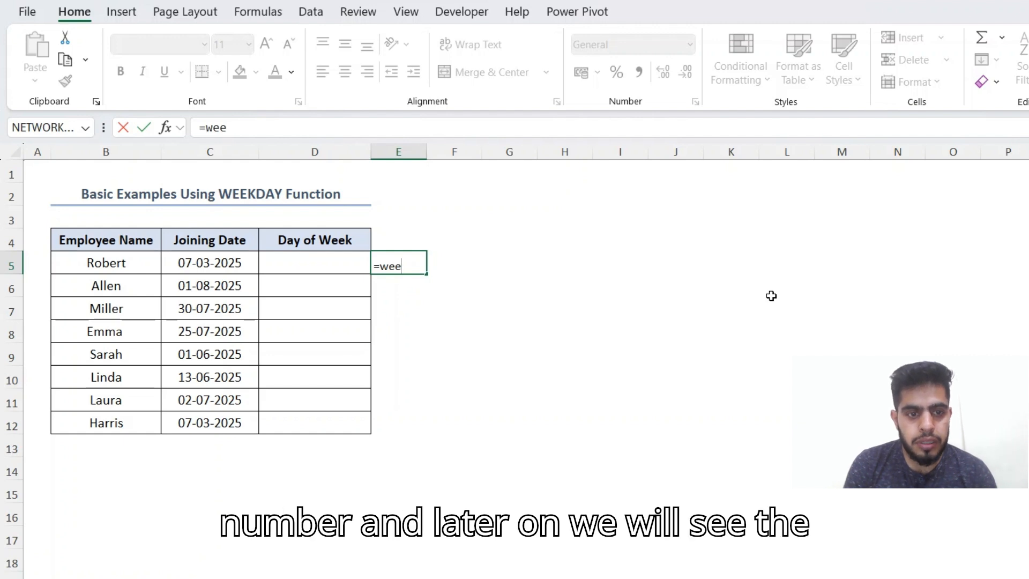
pyautogui.press('Tab')
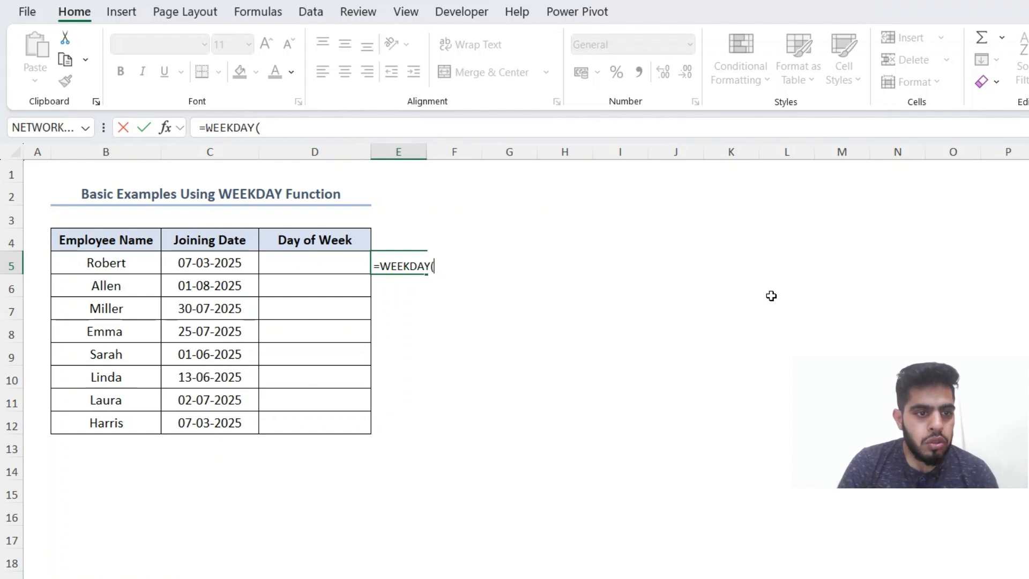
pyautogui.press('Escape')
# Step: Enter =WEEKDAY(C5) in D5, the first Day of Week cell
pyautogui.press('Left')
pyautogui.press('Left')
pyautogui.press('Left')
pyautogui.press('Up')
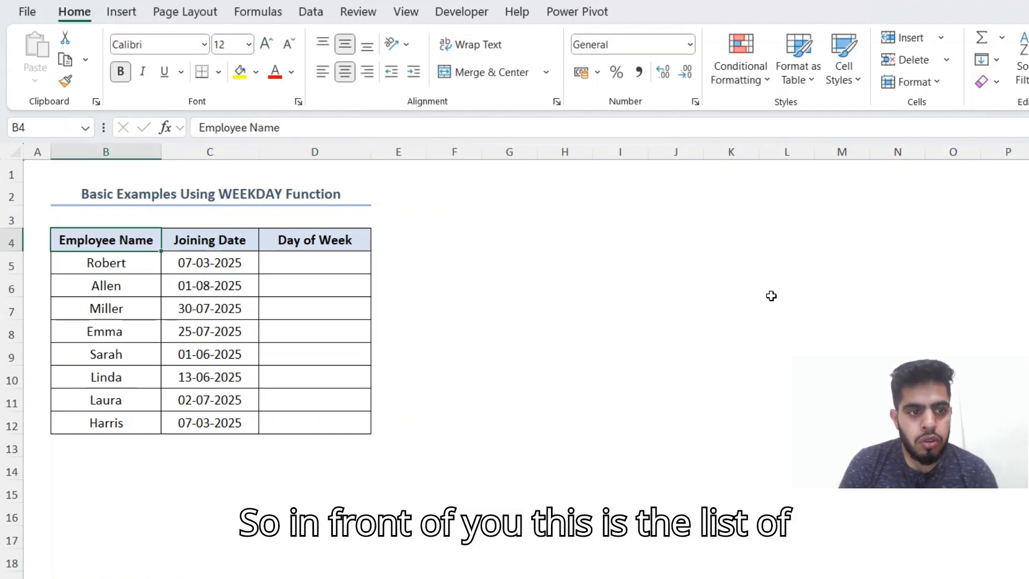
pyautogui.press('Right')
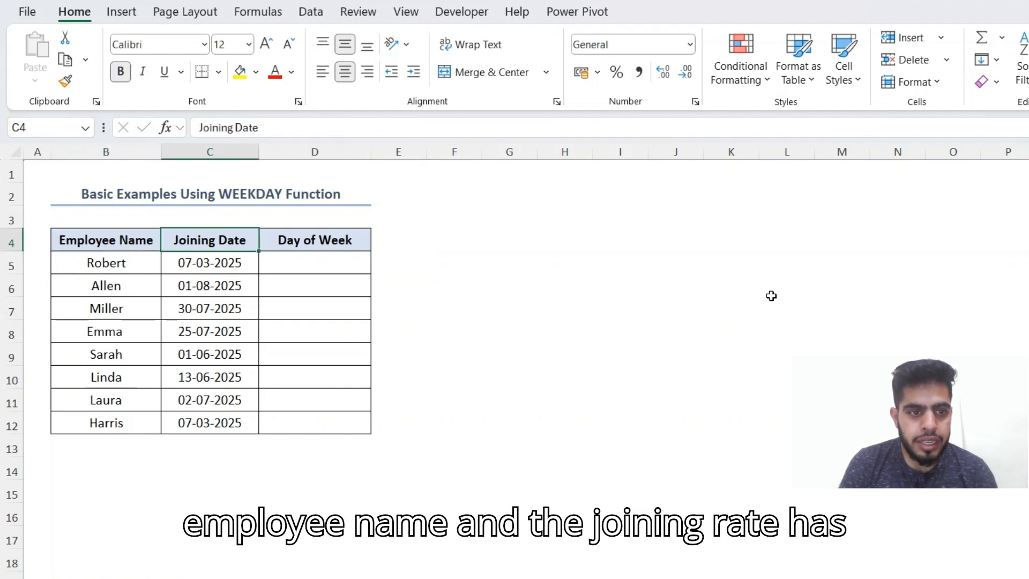
pyautogui.press('Down')
pyautogui.press('Up')
pyautogui.press('Right')
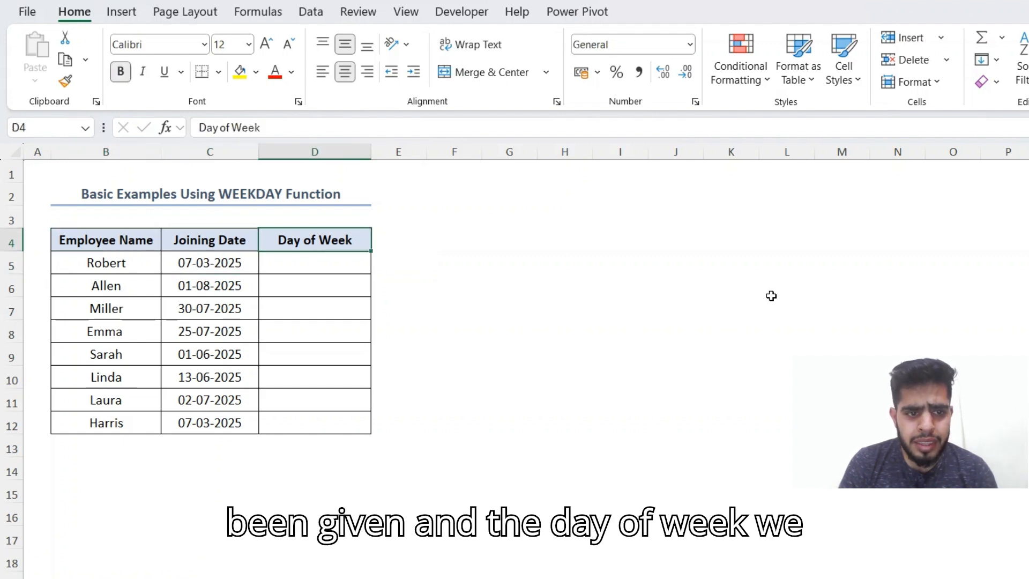
pyautogui.press('Down')
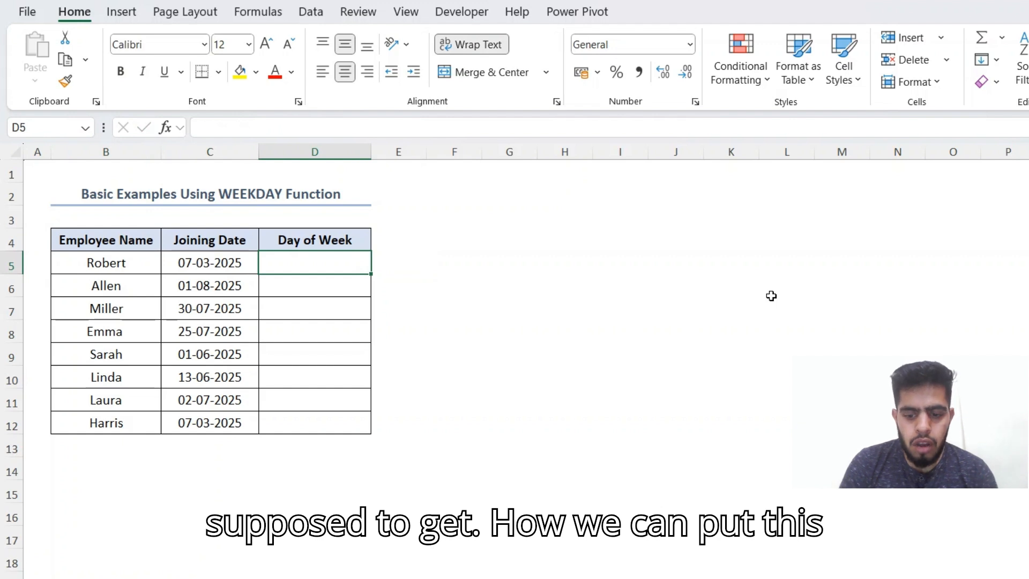
pyautogui.write('=we')
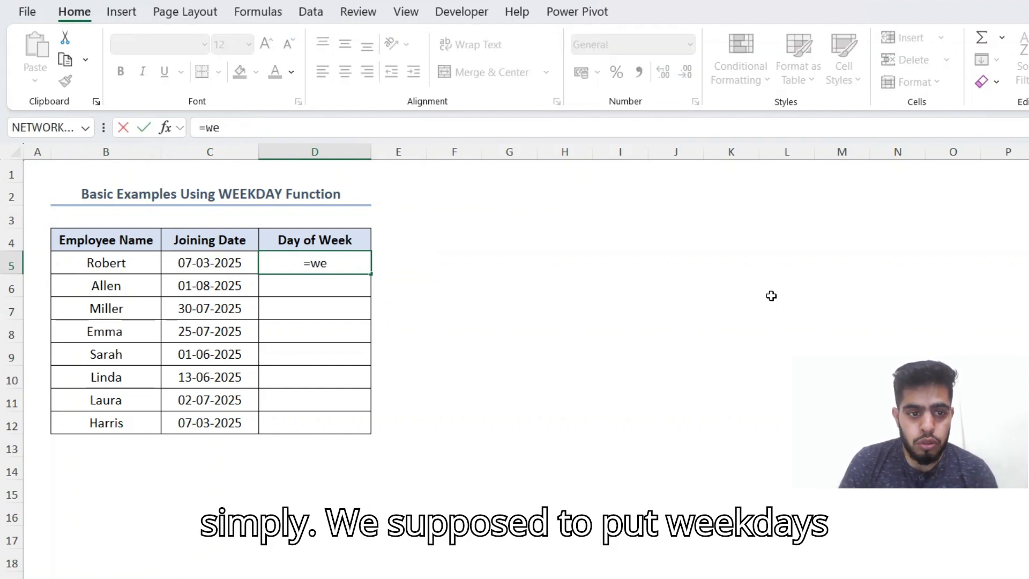
pyautogui.press('Tab')
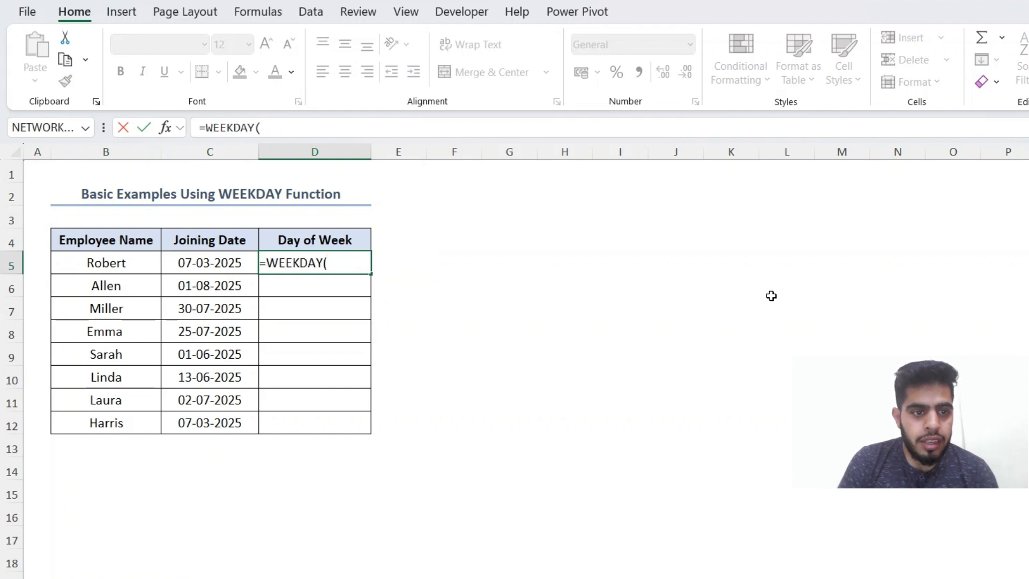
pyautogui.press('Left')
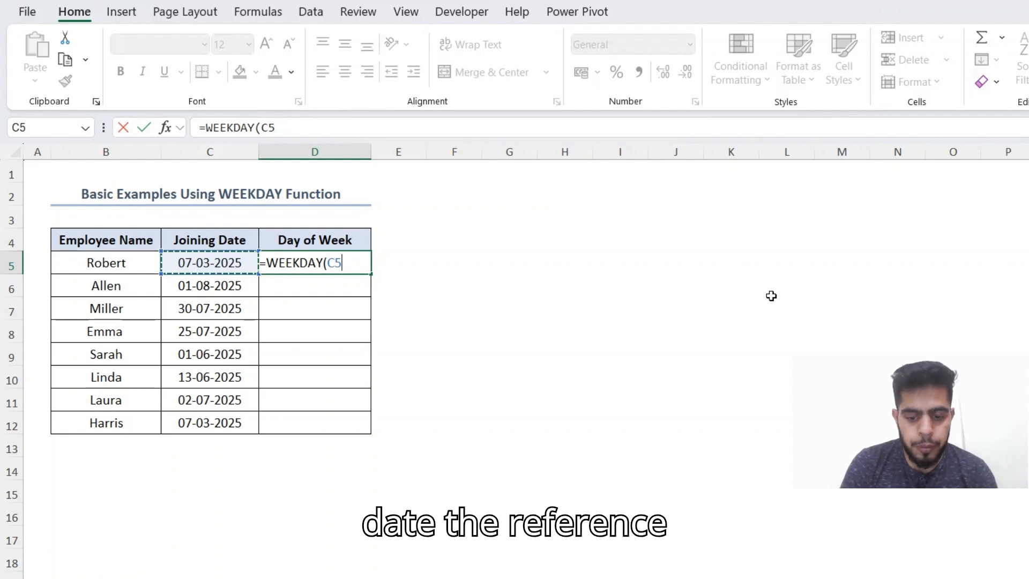
pyautogui.hotkey('ctrl', 'Return')
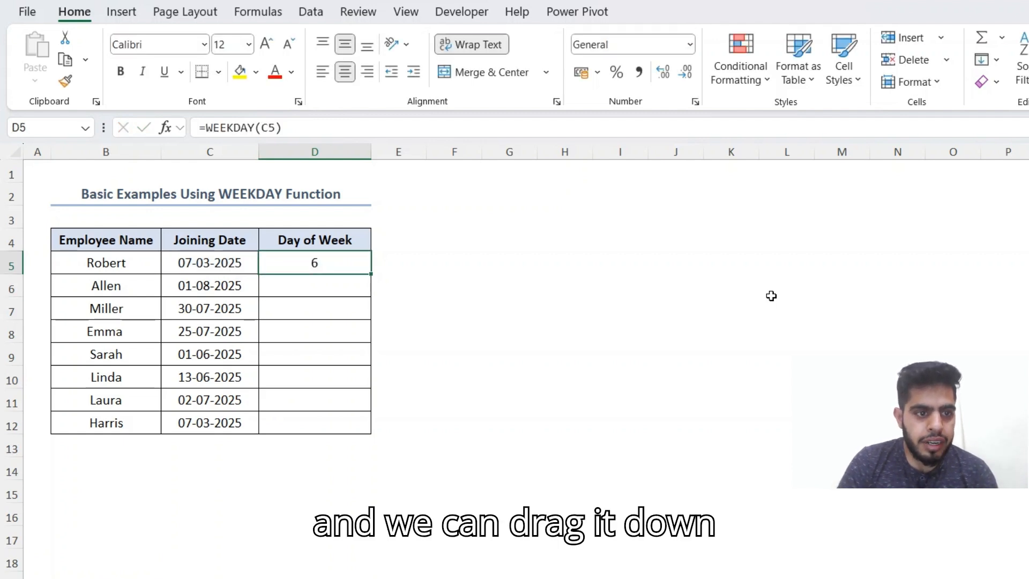
# Step: Fill =WEEKDAY(C5) down D5:D12, giving 6, 6, 4, 6, 1, 6, 4, 6
pyautogui.press('Down')
pyautogui.hotkey('ctrl', 'Down')
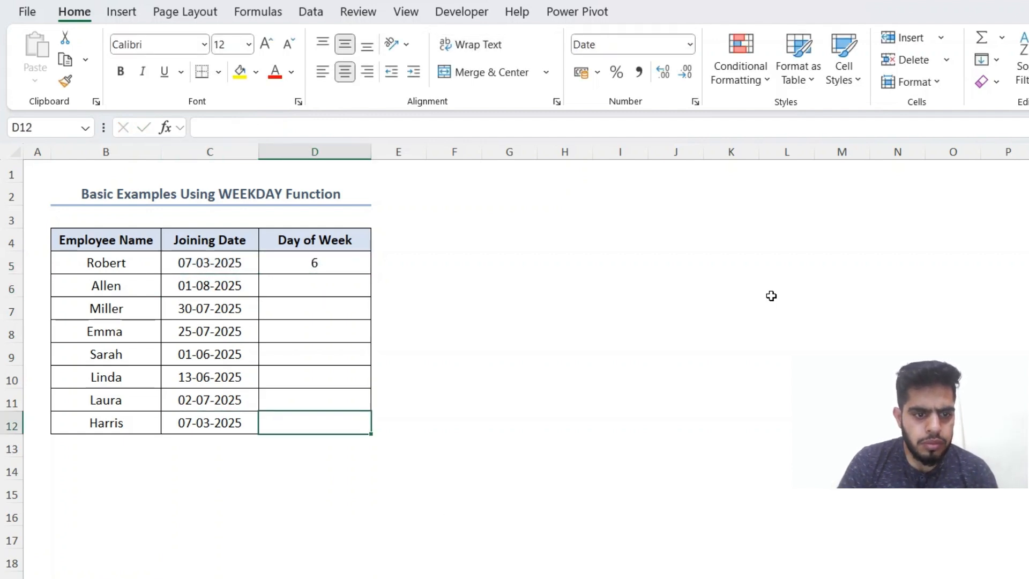
pyautogui.hotkey('ctrl', 'shift', 'Up')
pyautogui.hotkey('ctrl', 'd')
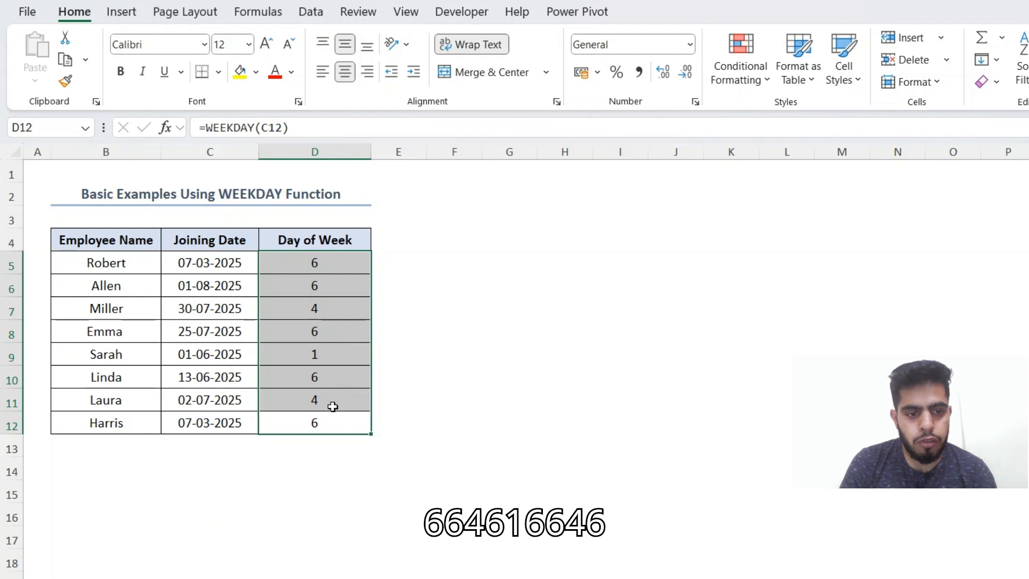
# Step: Check C5's =TODAY() joining date, then open D5's =WEEKDAY(C5) formula for editing
pyautogui.scroll(-3, 350, 413)
pyautogui.scroll(3, 349, 413)
pyautogui.click(219, 262)
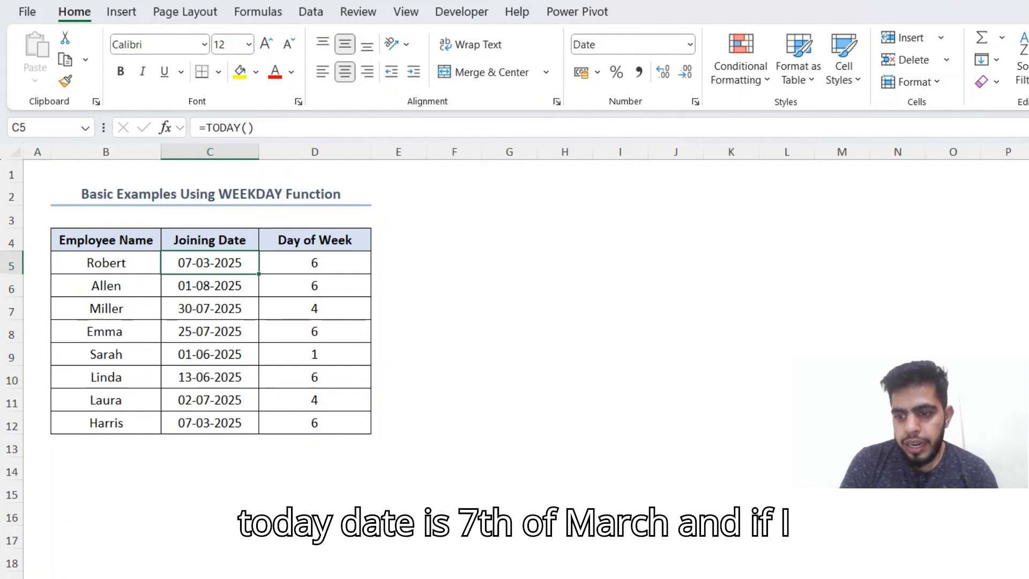
pyautogui.click(1018, 578)
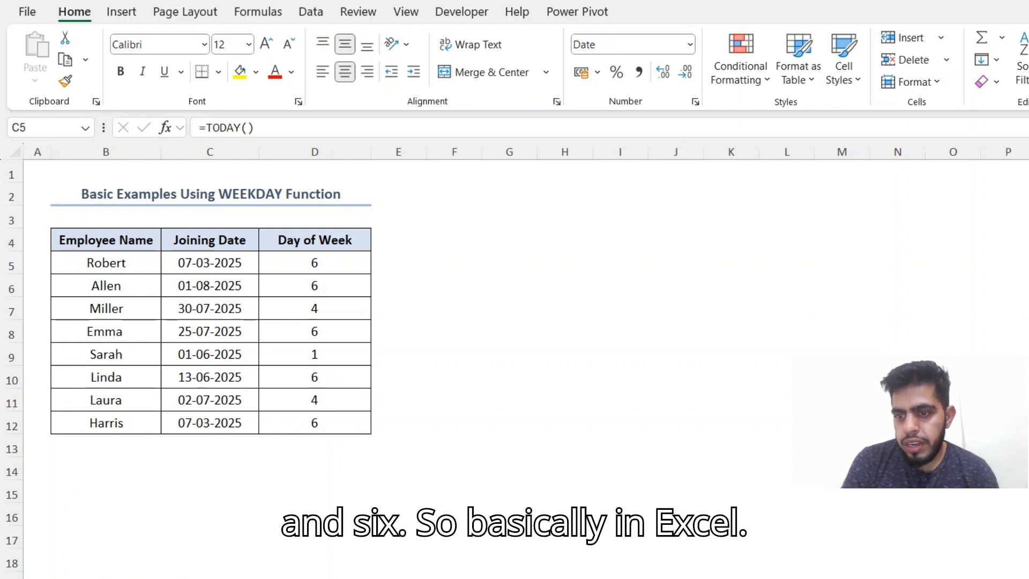
pyautogui.click(354, 265)
pyautogui.doubleClick(353, 264)
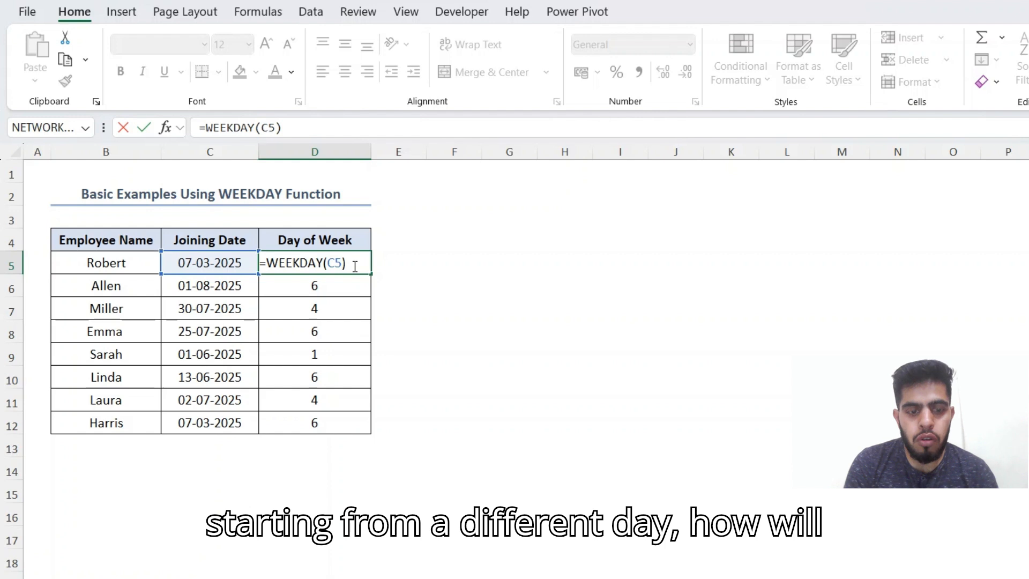
# Step: Leave D5's =WEEKDAY(C5) formula unchanged and move to empty cell E5
pyautogui.write(',')
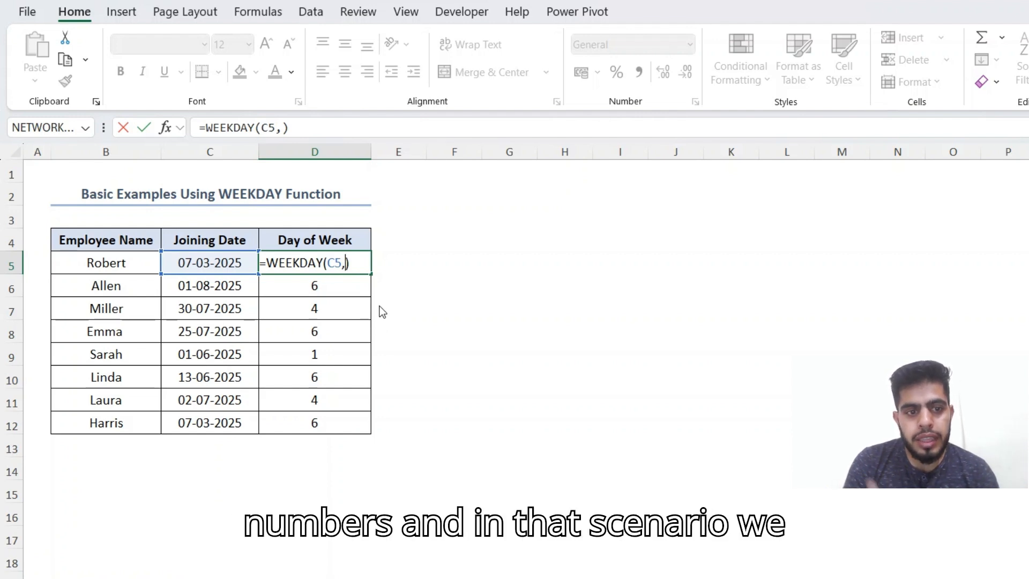
pyautogui.press('BackSpace')
pyautogui.hotkey('ctrl', 'Return')
pyautogui.press('Right')
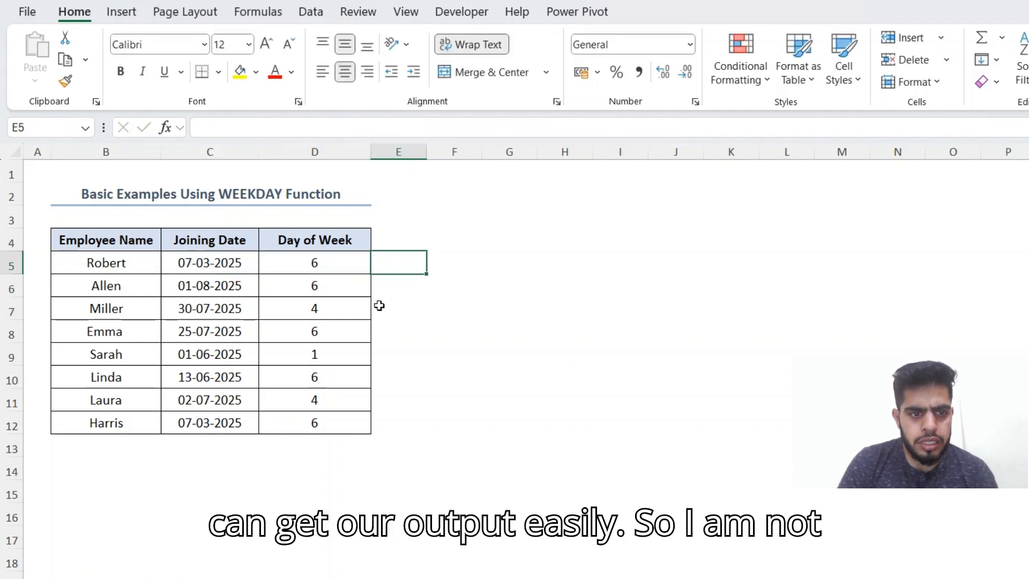
pyautogui.press('Left')
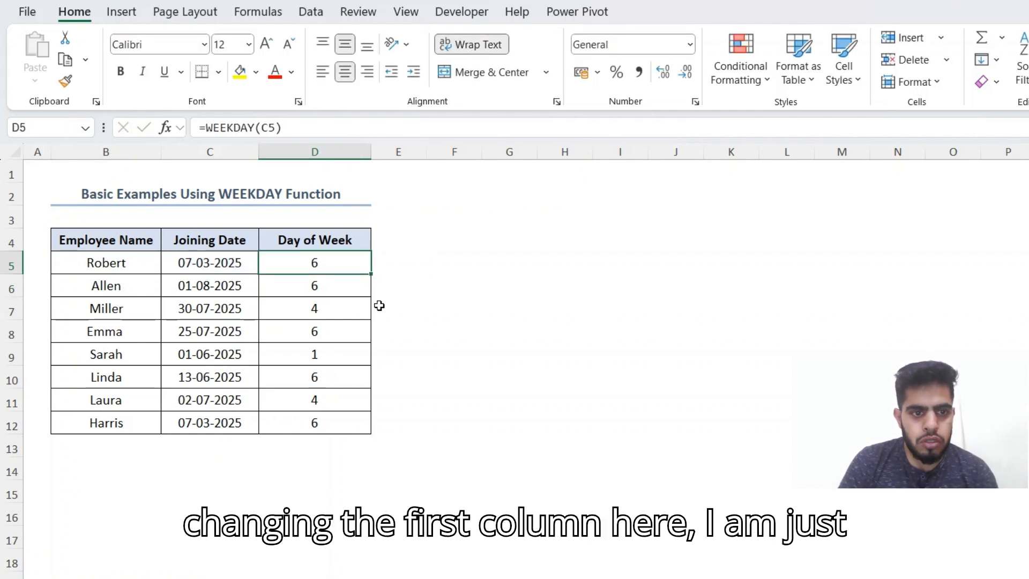
pyautogui.press('Right')
# Step: Enter =WEEKDAY(C5,2) in E5 to count weekdays from Monday
pyautogui.write('=')
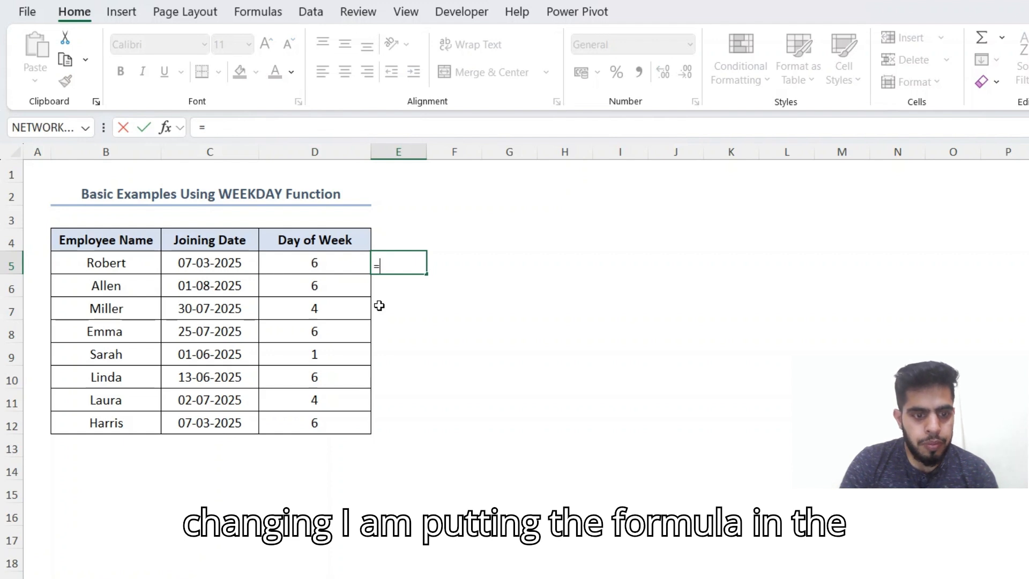
pyautogui.write('we')
pyautogui.press('Tab')
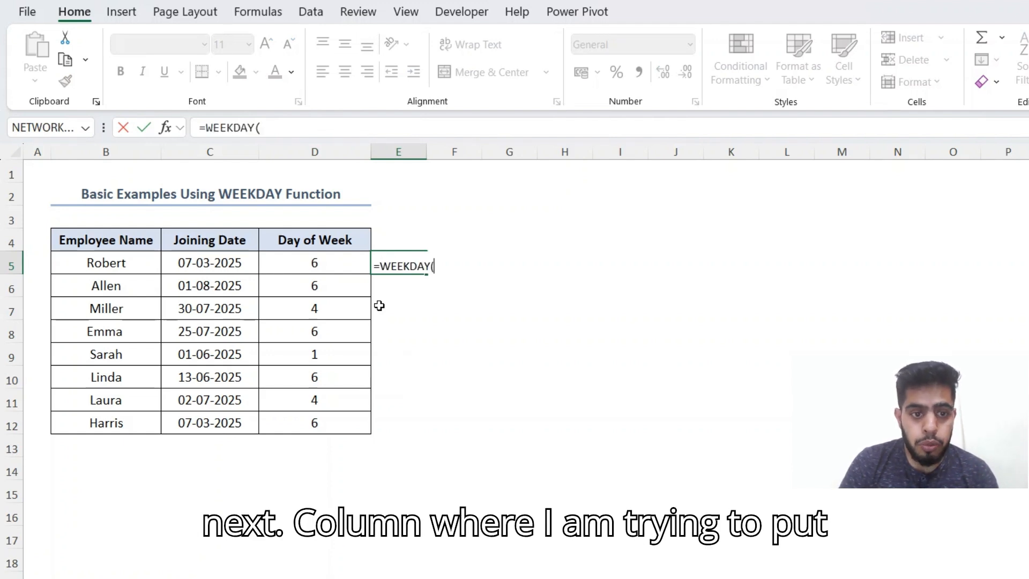
pyautogui.press('Left')
pyautogui.press('Left')
pyautogui.write(',')
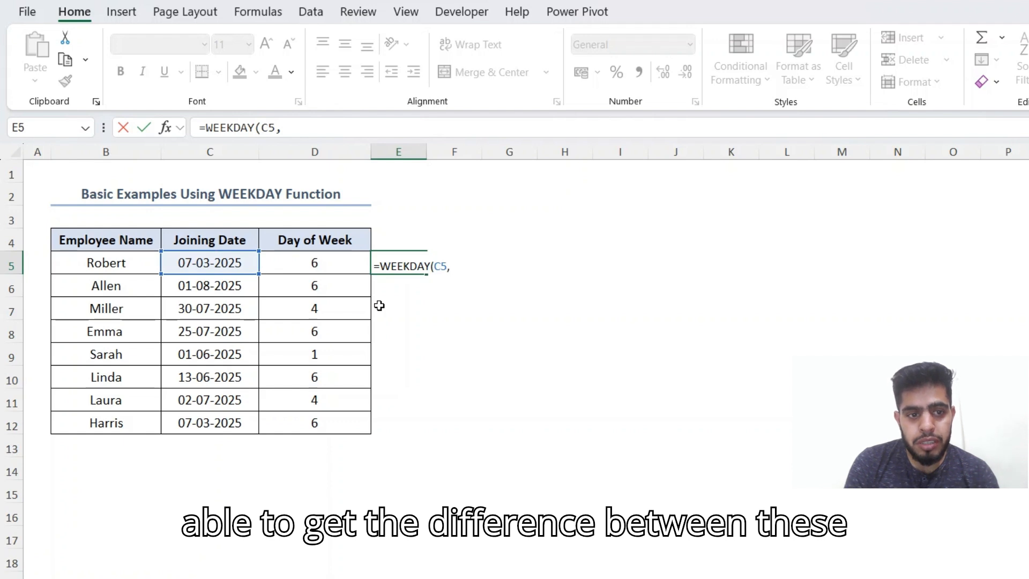
pyautogui.write('2')
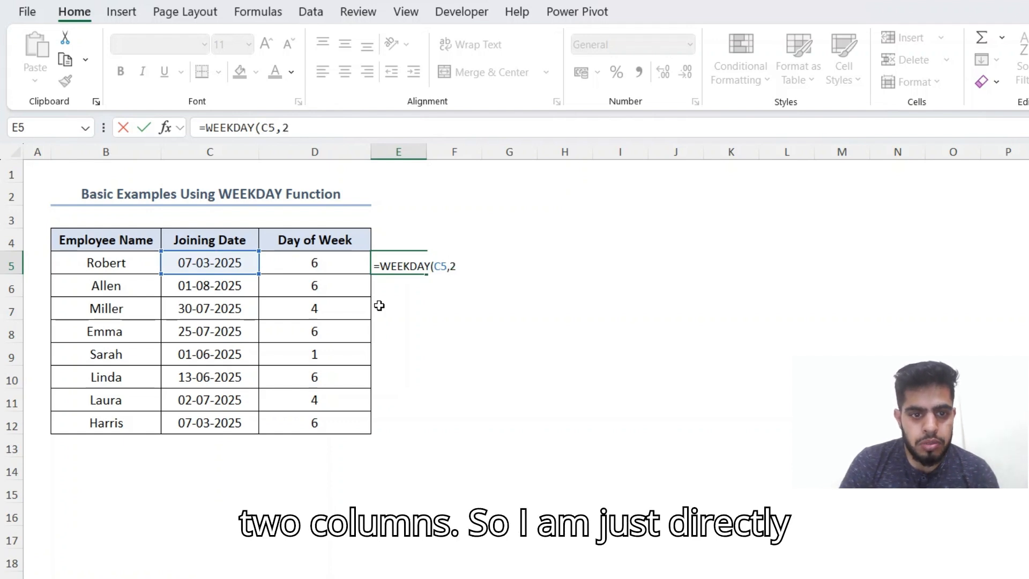
pyautogui.press('Return')
# Step: Fill =WEEKDAY(C5,2) down E5:E12, giving 5, 5, 3, 5, 7, 5, 3, 5
pyautogui.press('Up')
pyautogui.press('Left')
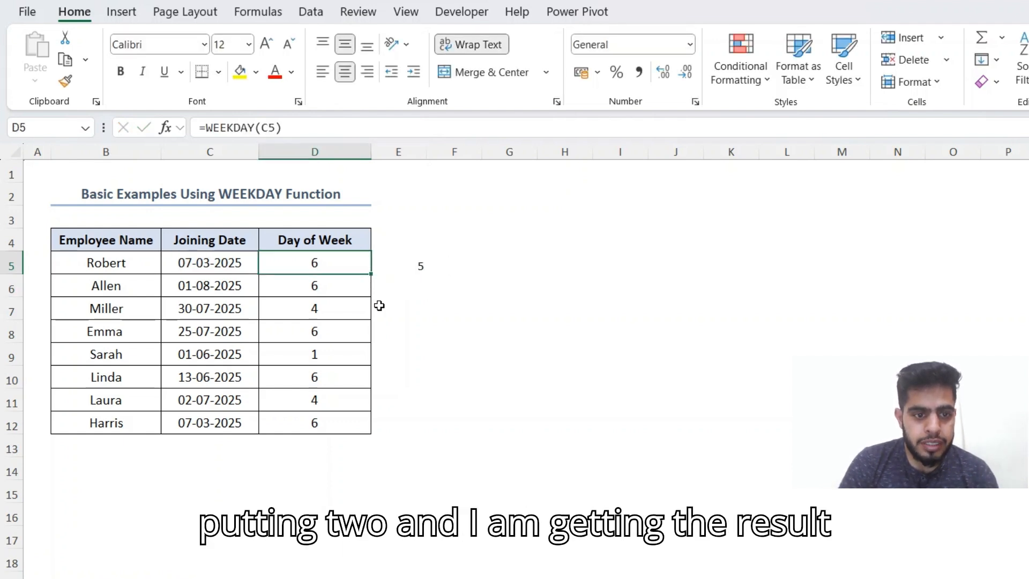
pyautogui.hotkey('ctrl', 'Down')
pyautogui.press('Right')
pyautogui.hotkey('ctrl', 'shift', 'Up')
pyautogui.hotkey('ctrl', 'd')
# Step: Re-enter return type 2 in E5's formula and return to D5
pyautogui.press('Up')
pyautogui.press('Up')
pyautogui.press('Up')
pyautogui.press('Up')
pyautogui.press('Up')
pyautogui.press('Up')
pyautogui.press('Up')
pyautogui.press('F2')
pyautogui.press('BackSpace')
pyautogui.write('2')
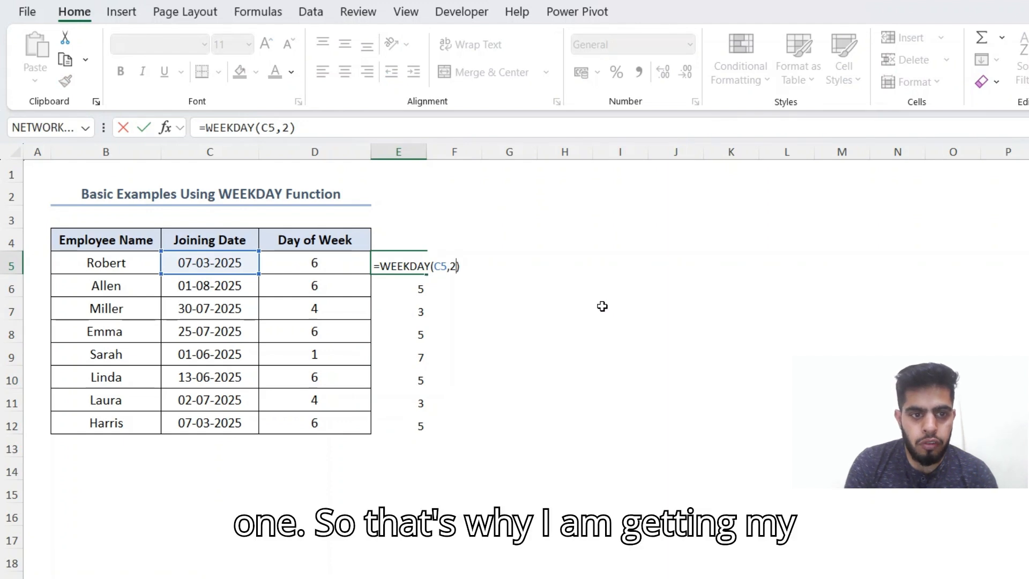
pyautogui.hotkey('ctrl', 'Return')
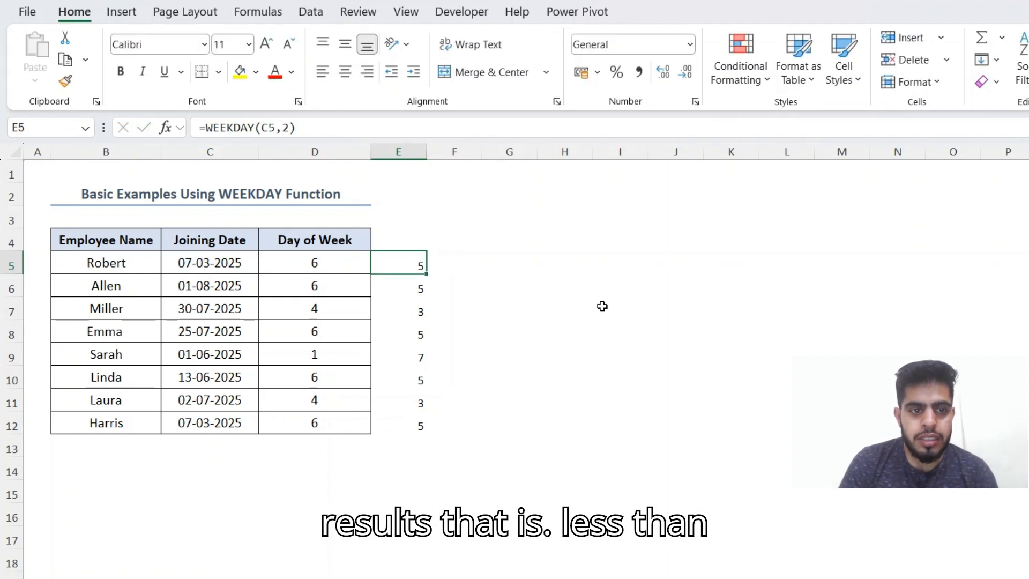
pyautogui.press('Left')
# Step: Enter =D5-E5 in F5 and fill it down to F12
pyautogui.press('Right')
pyautogui.press('Right')
pyautogui.write('=')
pyautogui.press('Left')
pyautogui.press('Left')
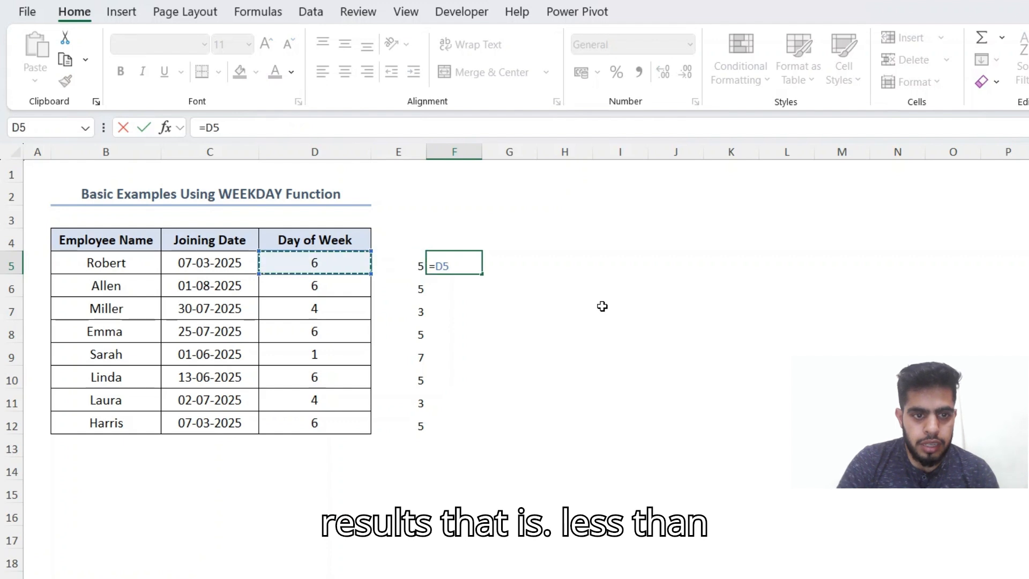
pyautogui.write('-')
pyautogui.press('Left')
pyautogui.press('Return')
pyautogui.press('Up')
pyautogui.press('Left')
pyautogui.hotkey('ctrl', 'Down')
pyautogui.press('Right')
pyautogui.hotkey('ctrl', 'shift', 'Up')
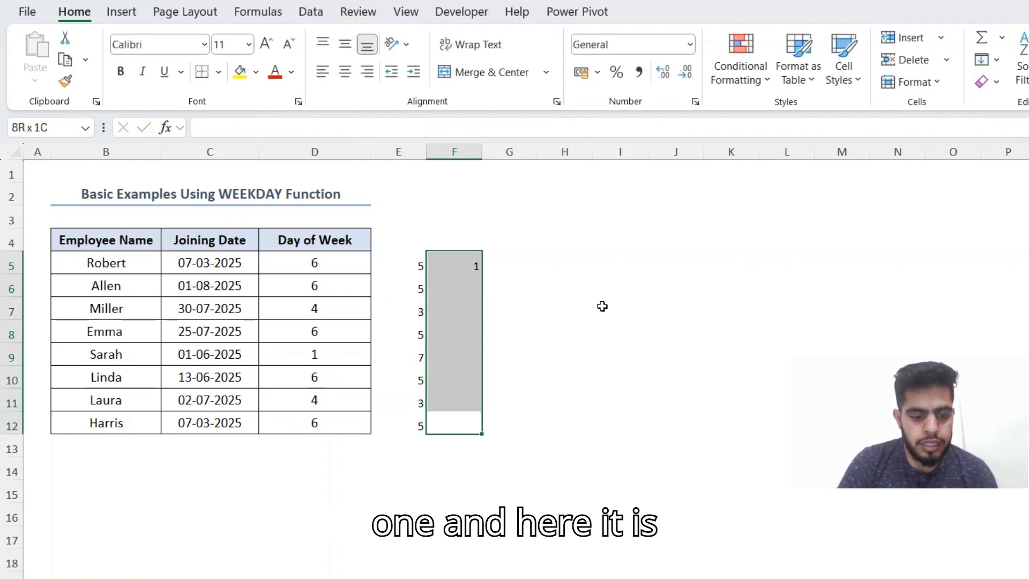
pyautogui.hotkey('ctrl', 'd')
# Step: Review the differences, including -6 in F9, then switch to the Return Type examples sheet
pyautogui.press('Down')
pyautogui.press('Down')
pyautogui.press('Up')
pyautogui.press('Up')
pyautogui.press('Up')
pyautogui.press('Up')
pyautogui.press('Up')
pyautogui.press('Up')
pyautogui.press('Down')
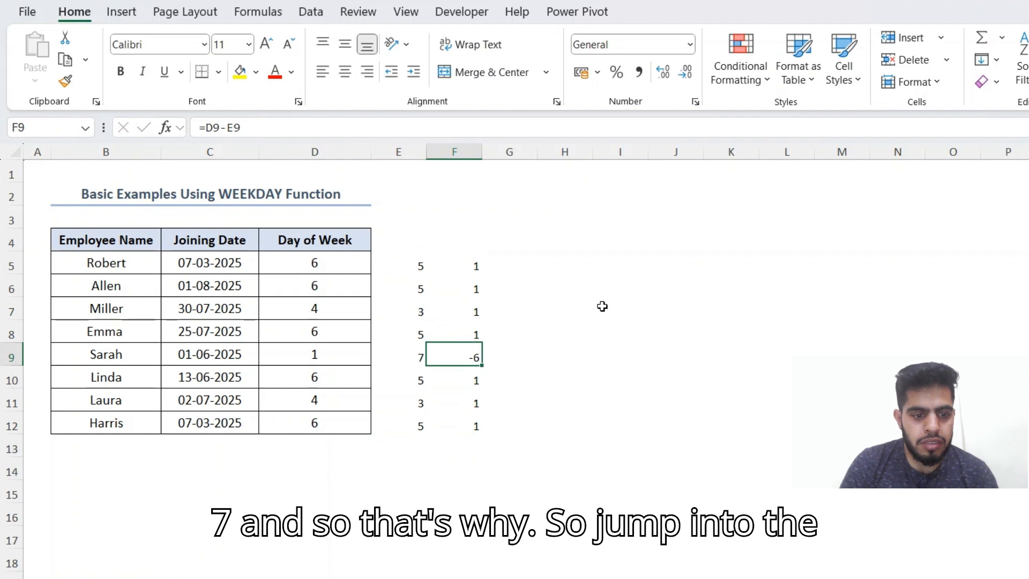
pyautogui.hotkey('ctrl', 'pagedown')
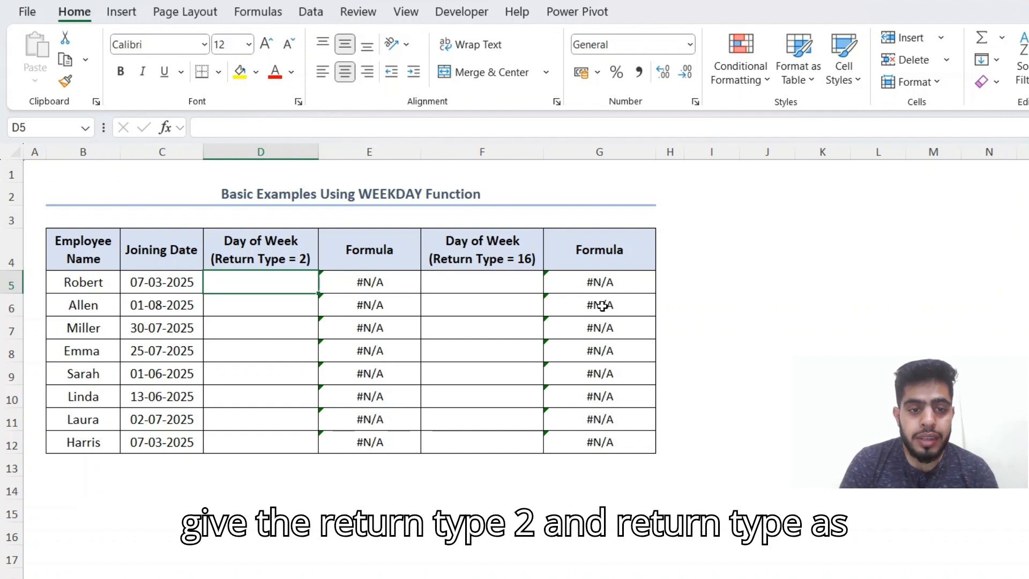
# Step: Enter =WEEKDAY(C5,2) in D5 of the Return Type = 2 column
pyautogui.write('=wee')
pyautogui.press('Tab')
pyautogui.press('Left')
pyautogui.write(',')
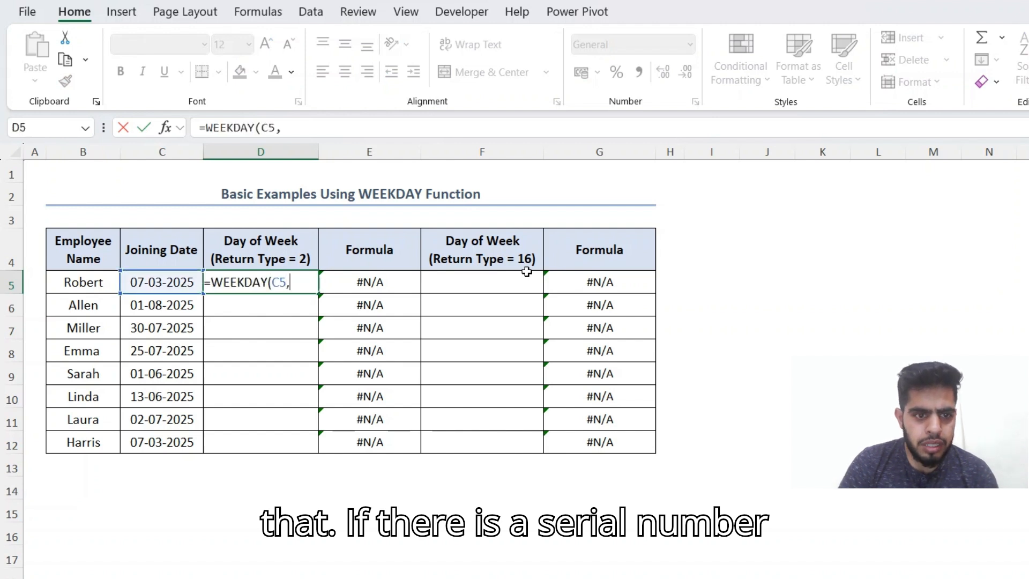
pyautogui.write('2')
pyautogui.press('Left')
pyautogui.hotkey('ctrl', 'Down')
# Step: Fill =WEEKDAY(C5,2) down the Return Type = 2 column to D12
pyautogui.press('Right')
pyautogui.hotkey('ctrl', 'shift', 'Up')
pyautogui.hotkey('ctrl', 'd')
# Step: Enter =WEEKDAY(C5,16) in F5, the first Return Type = 16 cell
pyautogui.press('Right')
pyautogui.press('Right')
pyautogui.press('Up')
pyautogui.press('Up')
pyautogui.press('Up')
pyautogui.press('Up')
pyautogui.press('Up')
pyautogui.press('Up')
pyautogui.press('Up')
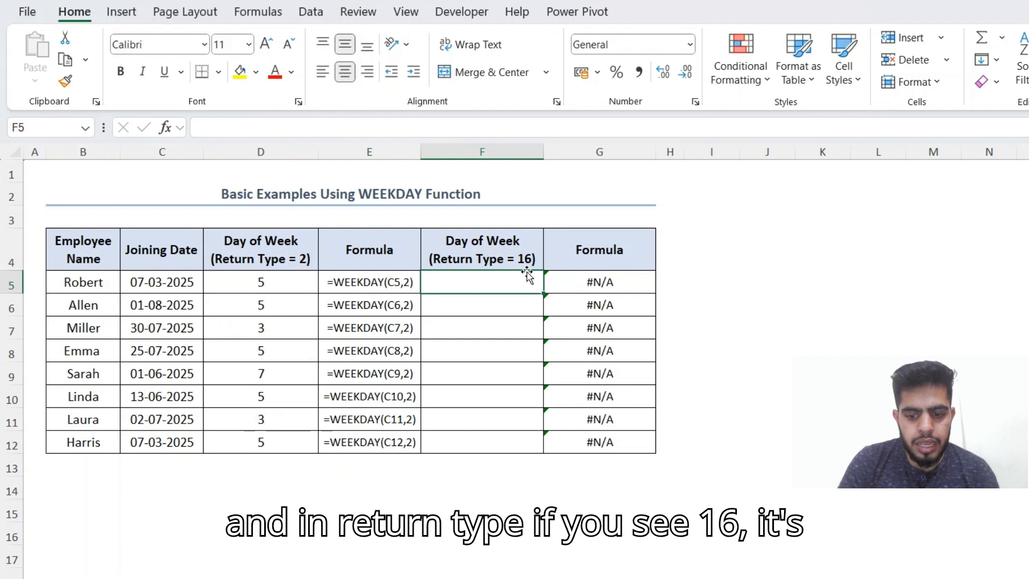
pyautogui.write('=wee')
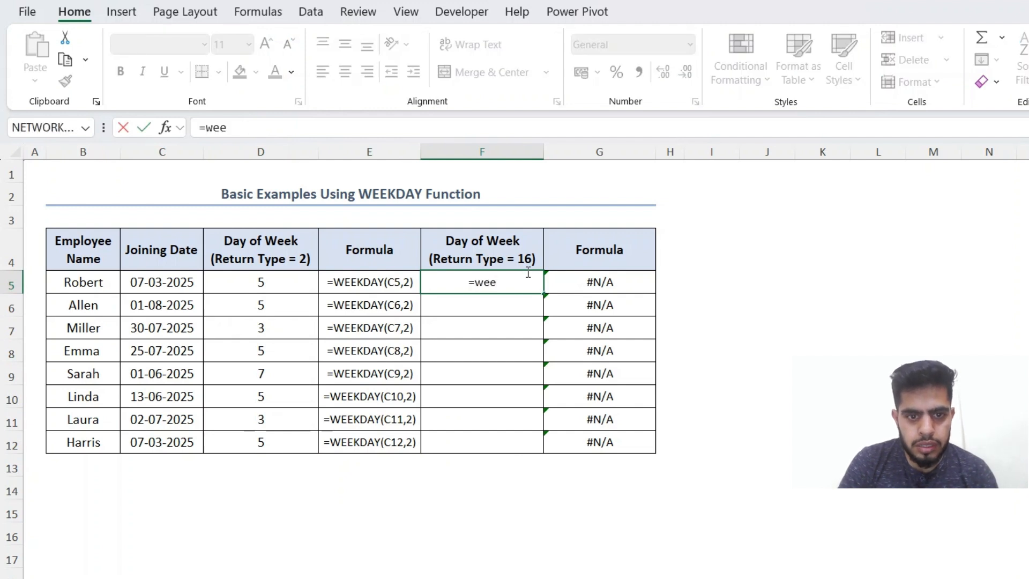
pyautogui.press('Tab')
pyautogui.press('Left')
pyautogui.press('Left')
pyautogui.press('Left')
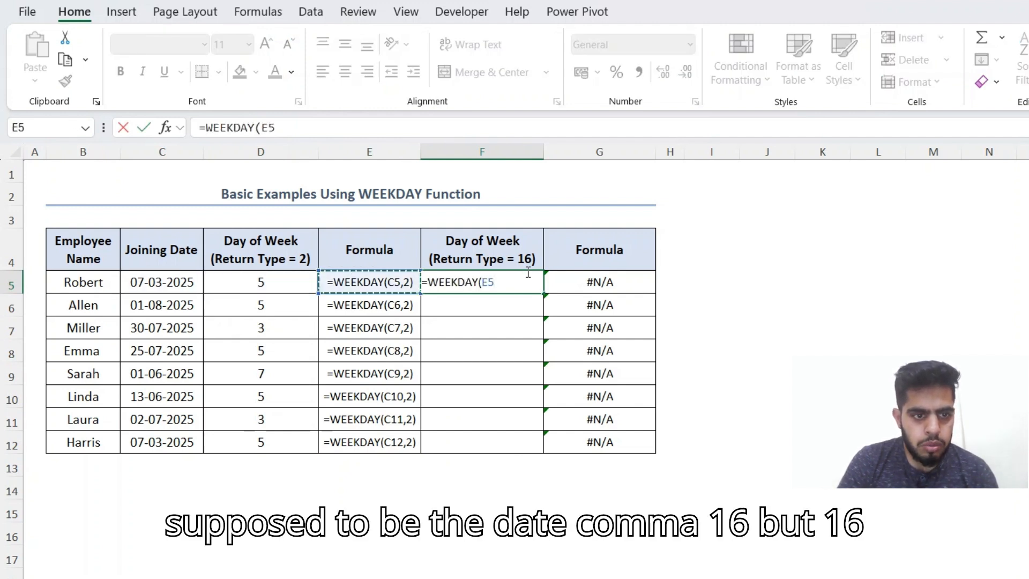
pyautogui.write(',1')
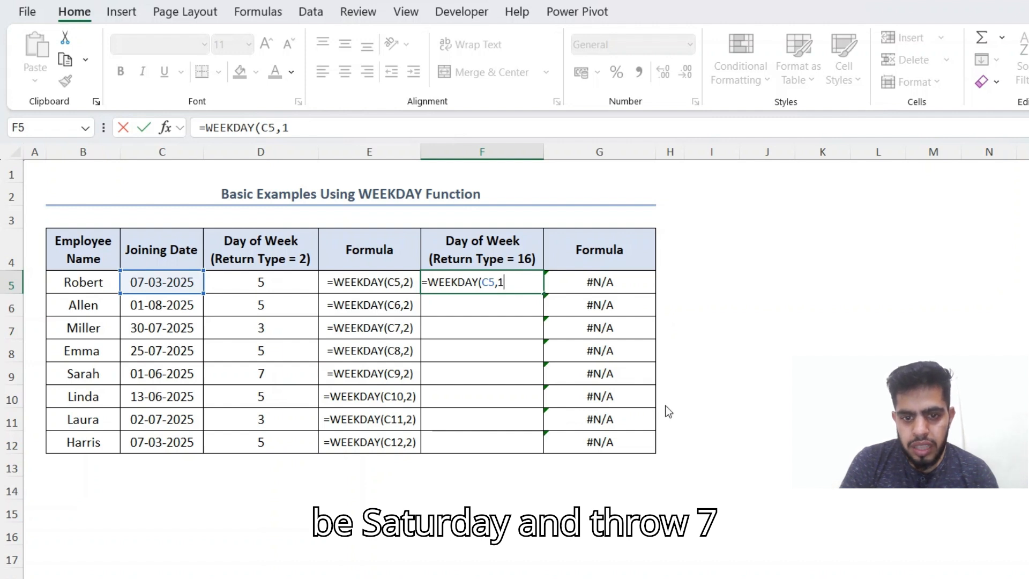
pyautogui.write('6')
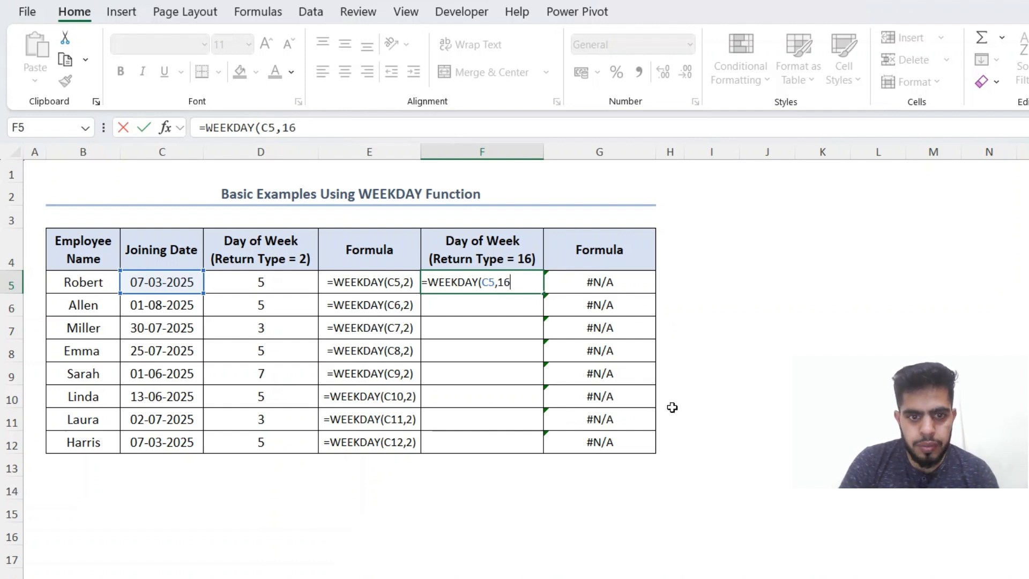
pyautogui.press('Return')
# Step: Fill =WEEKDAY(C5,16) down F5:F12, giving 7, 7, 5, 7, 2, 7, 5, 7
pyautogui.press('Up')
pyautogui.press('Left')
pyautogui.hotkey('ctrl', 'Down')
pyautogui.press('Right')
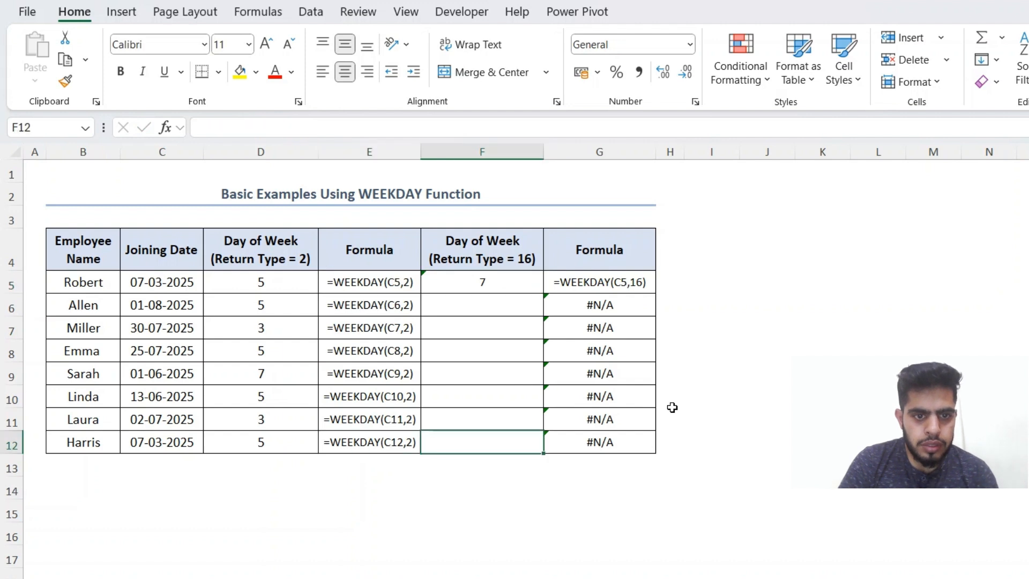
pyautogui.hotkey('ctrl', 'shift', 'Up')
pyautogui.hotkey('ctrl', 'd')
pyautogui.press('Up')
pyautogui.press('Up')
pyautogui.press('Up')
pyautogui.press('Up')
pyautogui.press('Up')
pyautogui.press('Up')
pyautogui.press('Up')
pyautogui.press('Up')
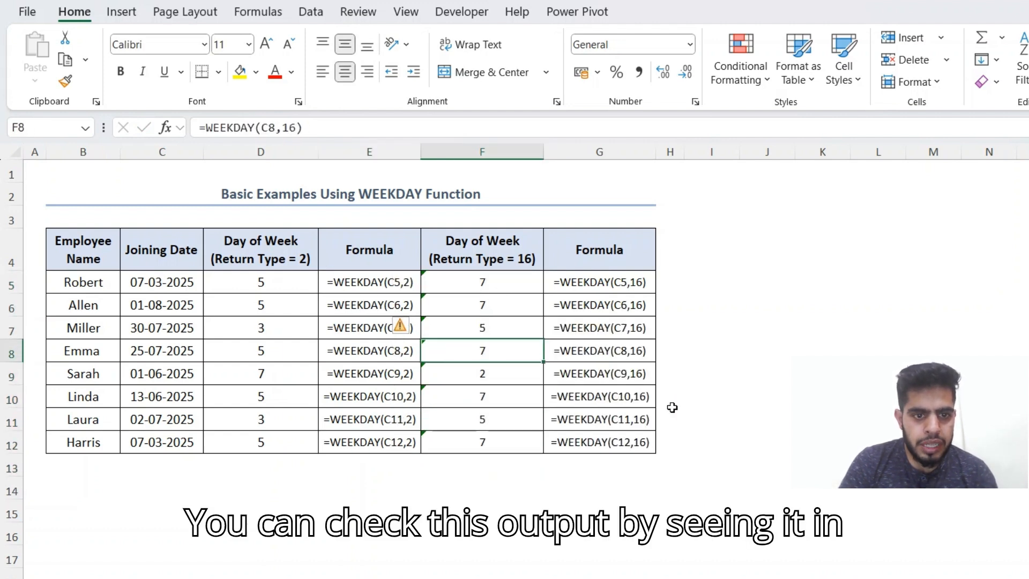
pyautogui.press('Down')
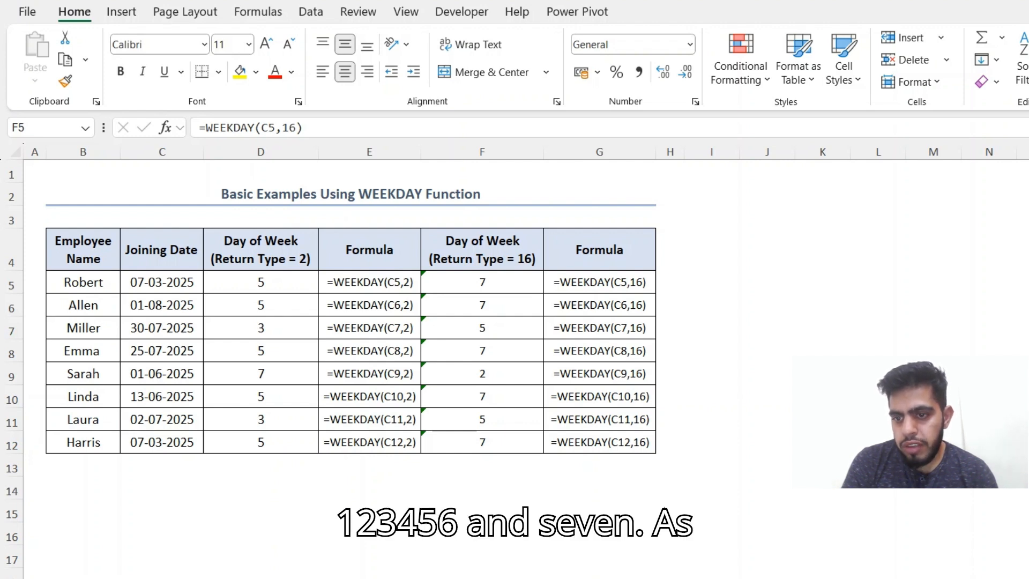
# Step: Try return type 1 in F5 but cancel, keeping 16, then go to the WEEKDAY with DATE sheet
pyautogui.doubleClick(501, 280)
pyautogui.press('Left')
pyautogui.press('BackSpace')
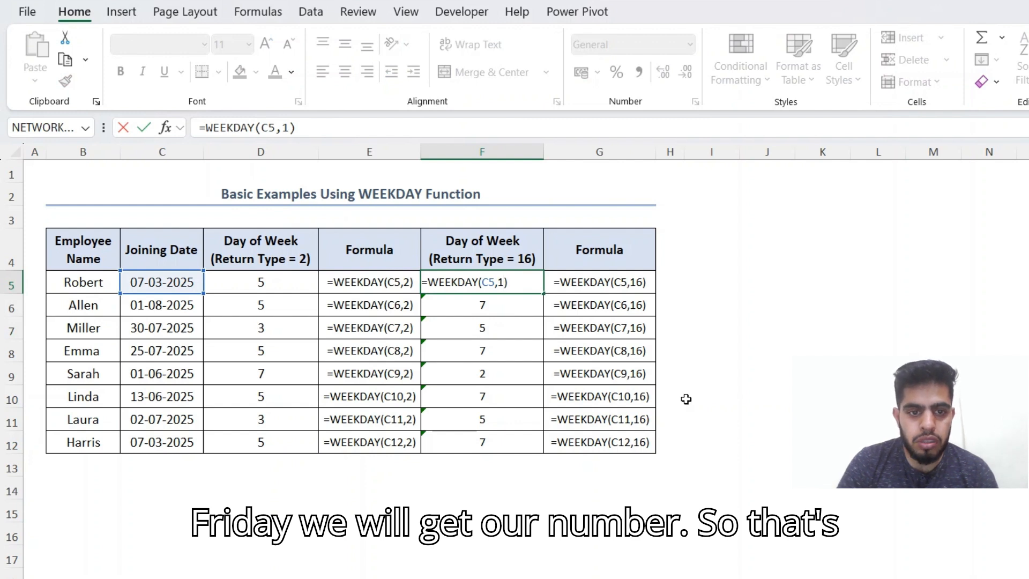
pyautogui.press('Escape')
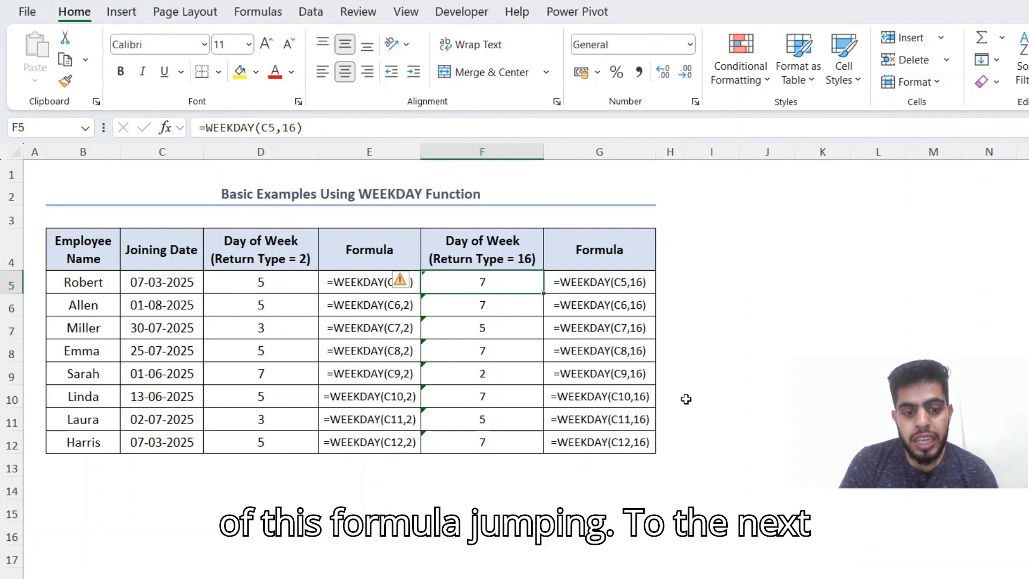
pyautogui.hotkey('ctrl', 'pagedown')
pyautogui.press('Up')
pyautogui.press('Up')
pyautogui.press('Up')
pyautogui.press('Up')
pyautogui.press('Up')
# Step: Start a =WEEKDAY(C5) formula in E5 beside the table
pyautogui.press('Down')
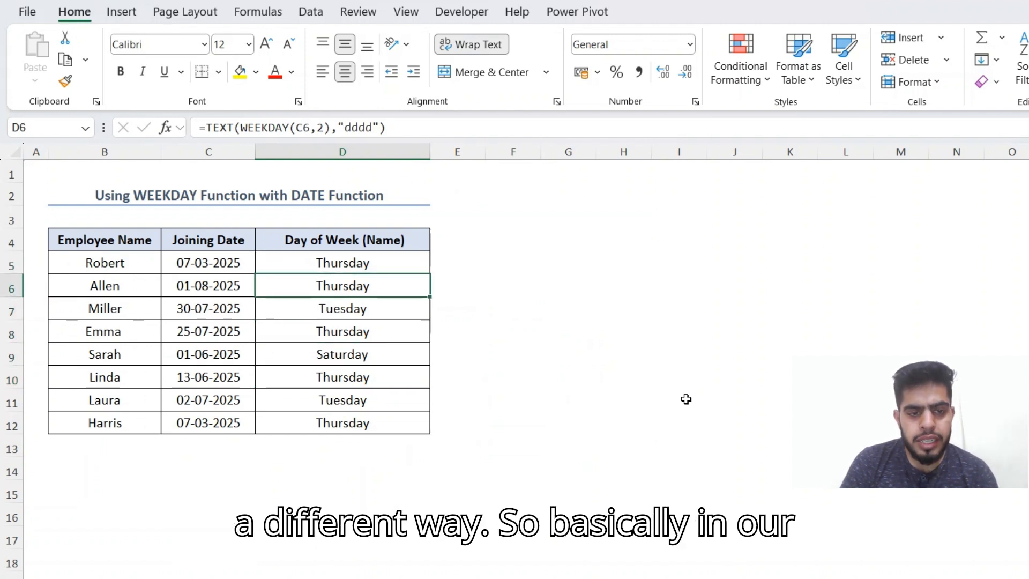
pyautogui.press('Up')
pyautogui.press('Right')
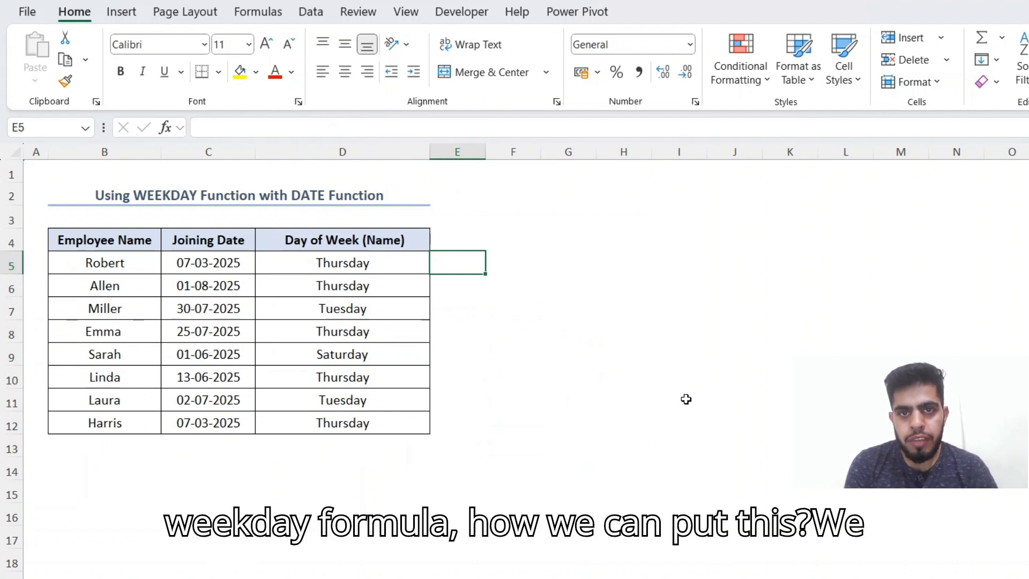
pyautogui.write('=')
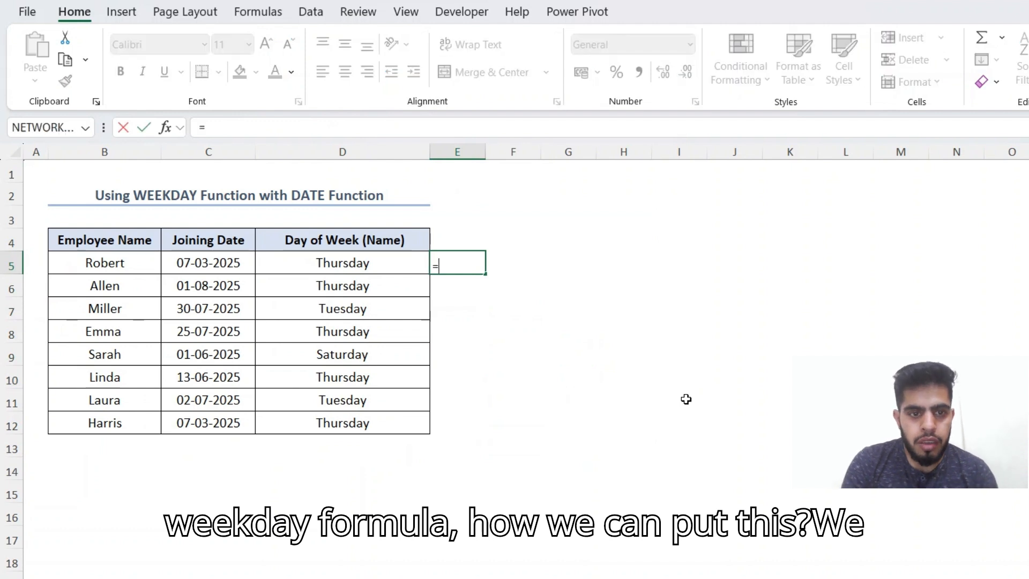
pyautogui.write('wee')
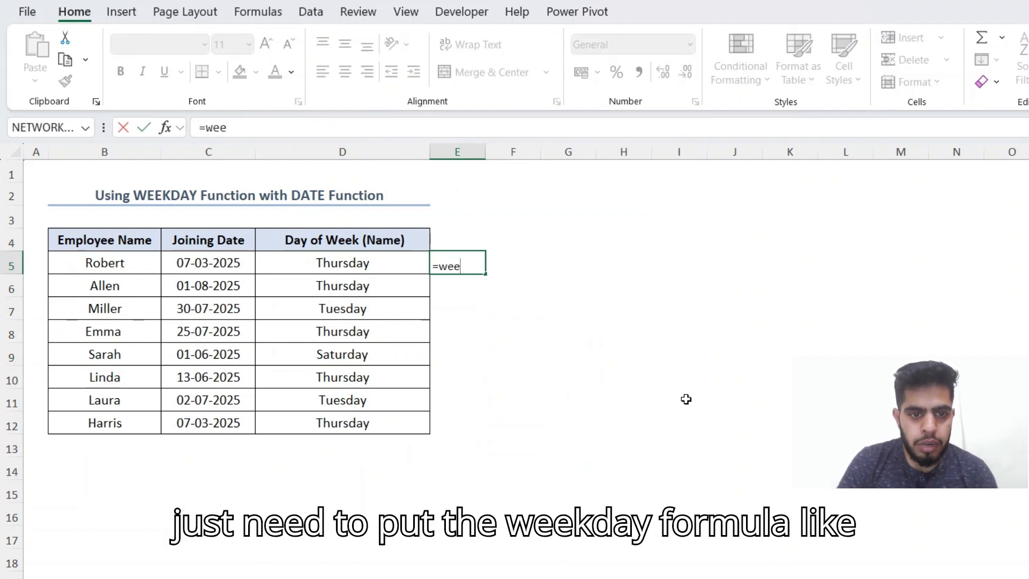
pyautogui.press('Tab')
pyautogui.press('Left')
pyautogui.press('Left')
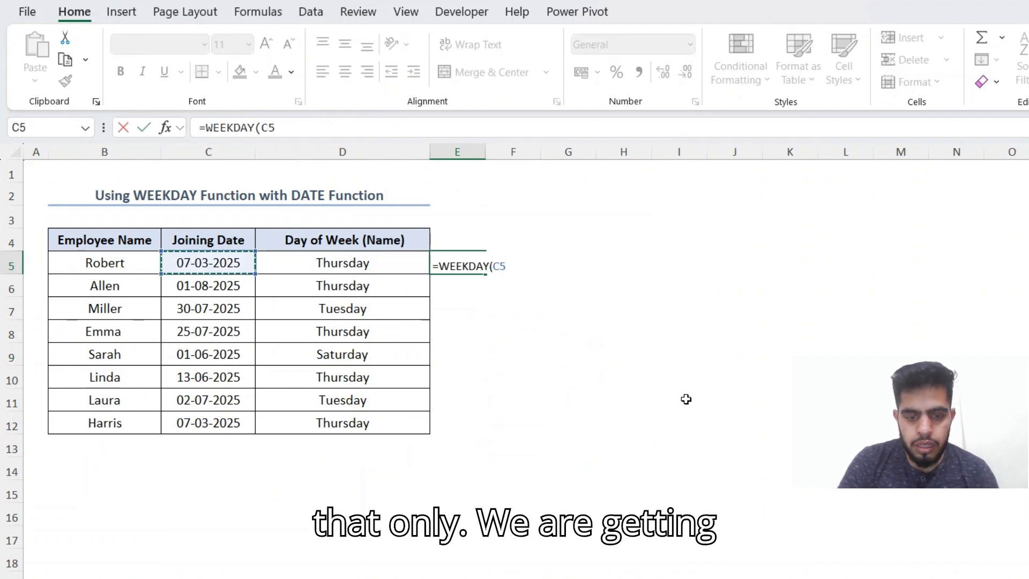
pyautogui.write(')')
# Step: Wrap it as =TEXT(WEEKDAY(C5),"DDDD") to show the day name
pyautogui.press('Home')
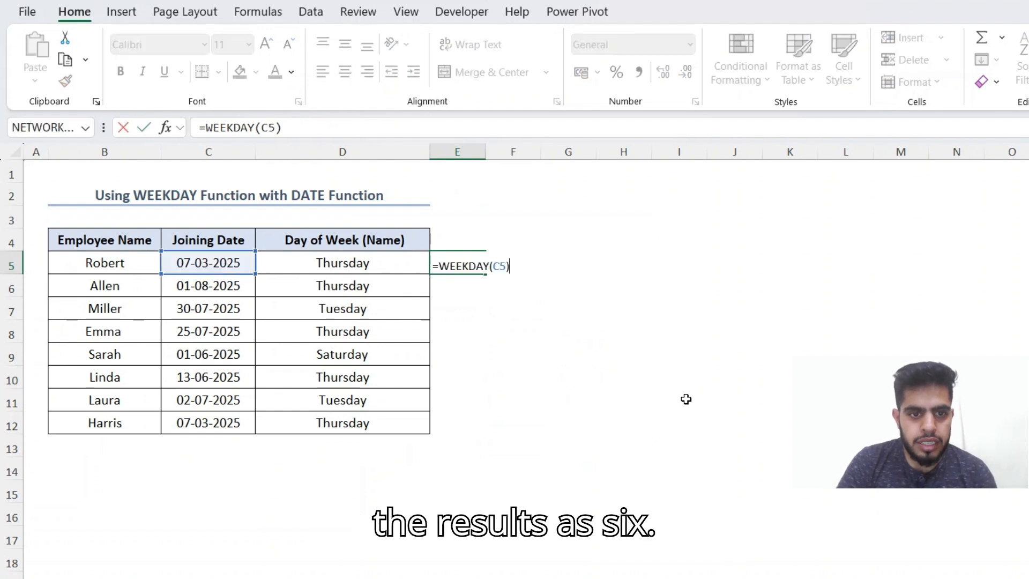
pyautogui.press('Right')
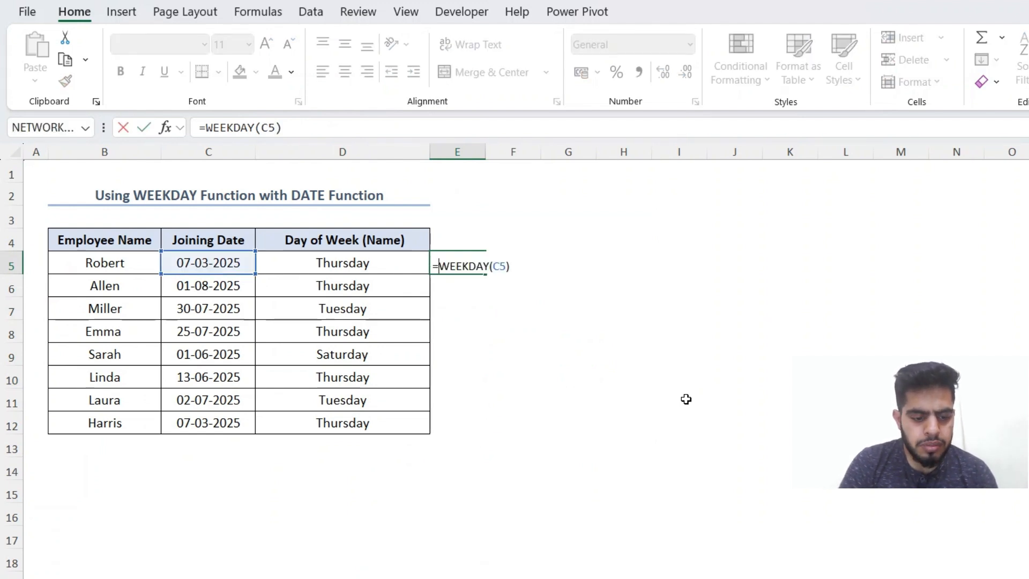
pyautogui.write('text')
pyautogui.press('Tab')
pyautogui.press('End')
pyautogui.write(',"')
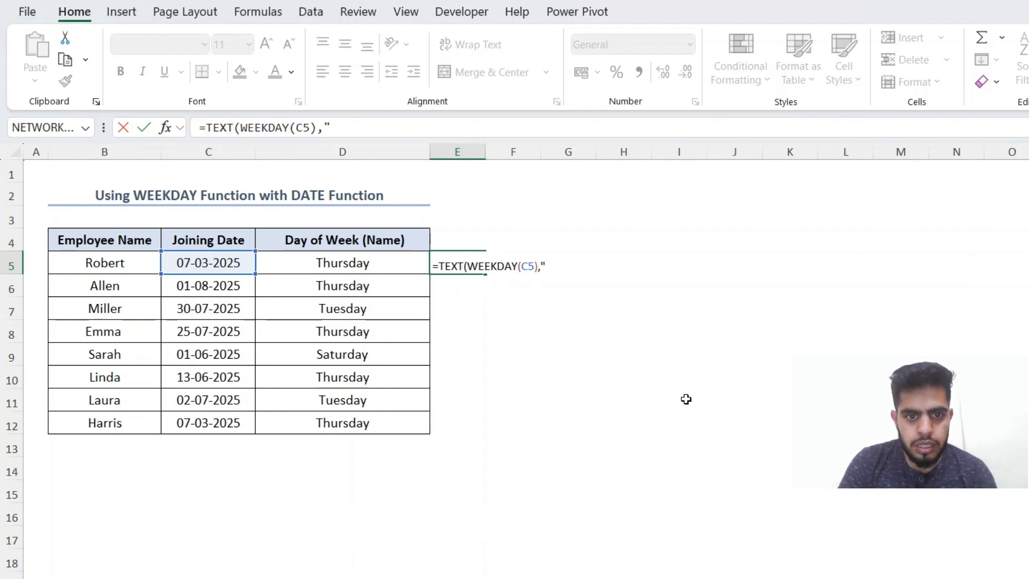
pyautogui.write('DDDD"')
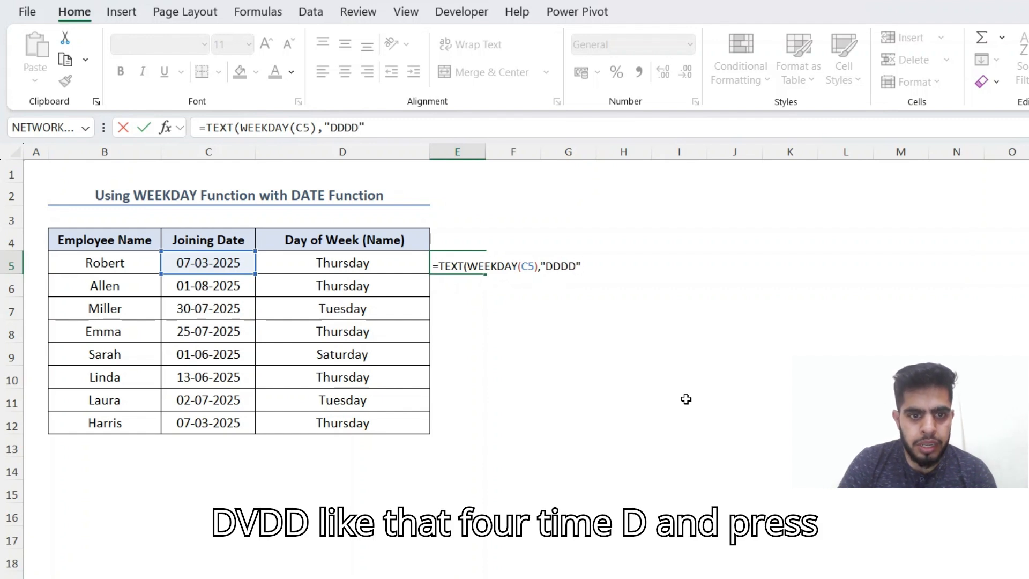
pyautogui.press('Return')
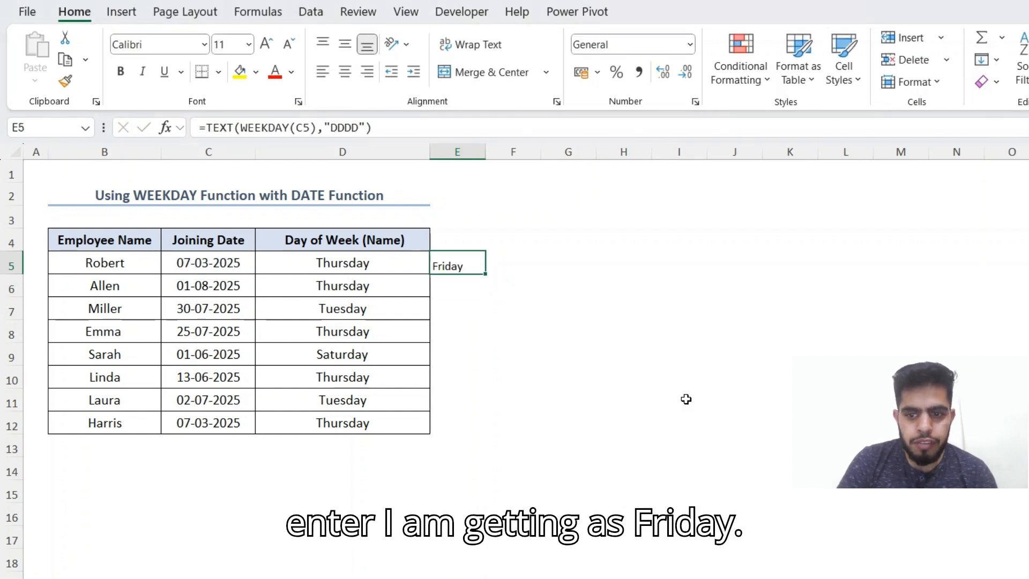
# Step: Fill the day-name formula down to E12 and AutoFit column E's width
pyautogui.press('Down')
pyautogui.press('Down')
pyautogui.press('Down')
pyautogui.press('Down')
pyautogui.press('Down')
pyautogui.press('Down')
pyautogui.press('Down')
pyautogui.hotkey('ctrl', 'shift', 'Up')
pyautogui.hotkey('ctrl', 'd')
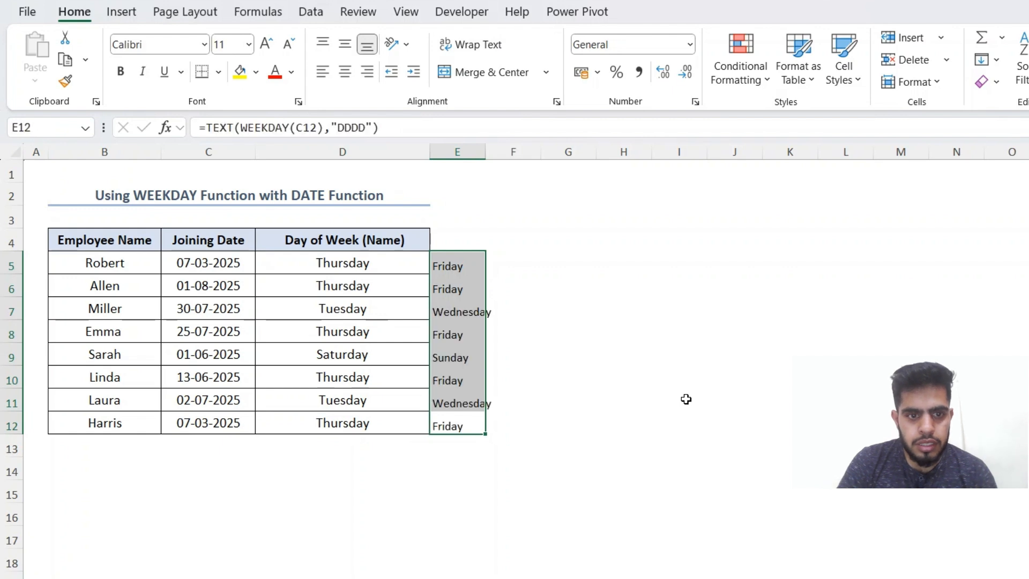
pyautogui.hotkey('alt', 'h')
pyautogui.press('o')
pyautogui.press('i')
pyautogui.press('Up')
pyautogui.press('Up')
pyautogui.press('Up')
pyautogui.press('Up')
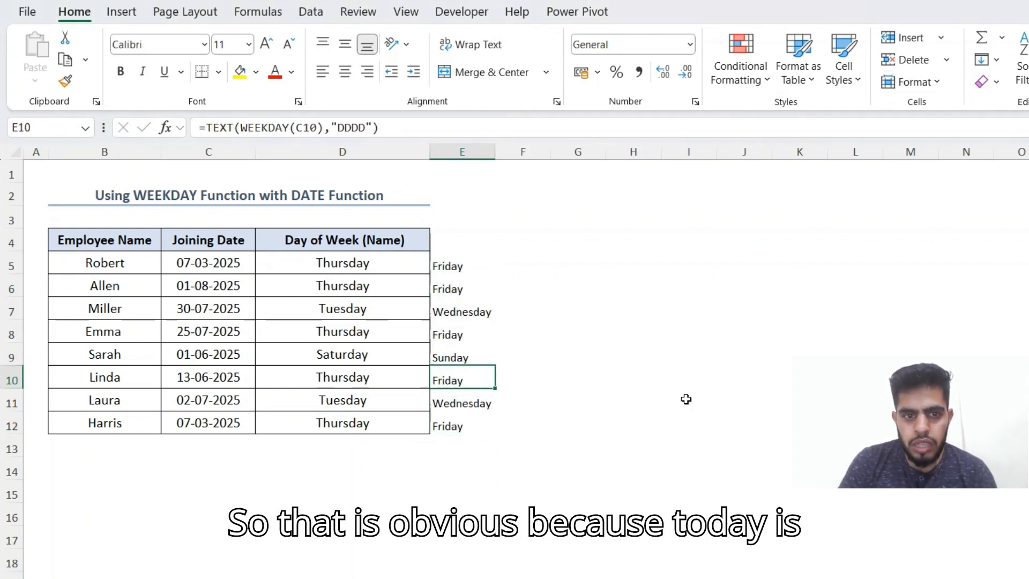
pyautogui.press('Up')
pyautogui.press('Up')
pyautogui.press('Up')
pyautogui.press('Up')
pyautogui.press('Down')
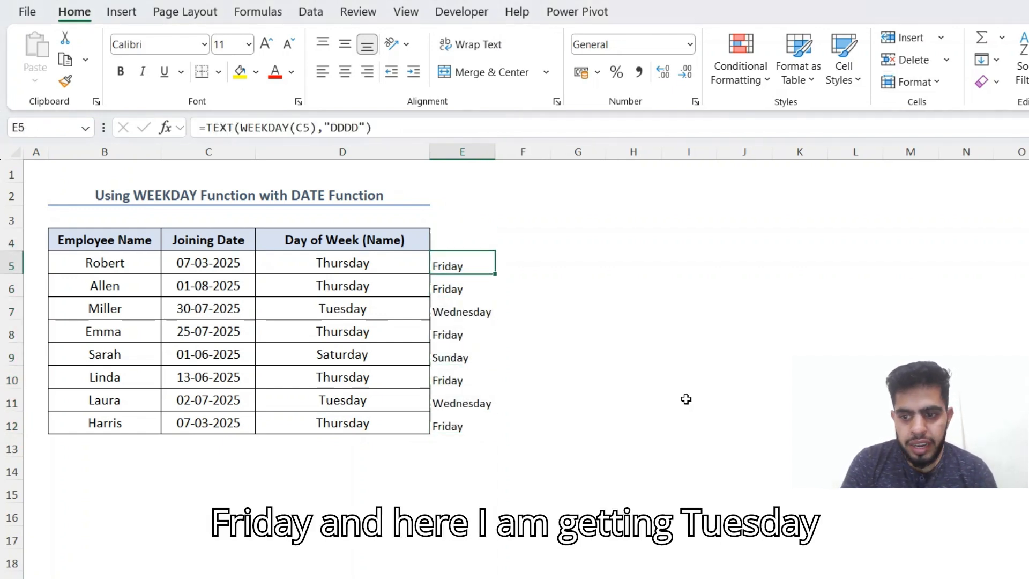
# Step: Restore return type 2 in D5's WEEKDAY formula
pyautogui.click(373, 261)
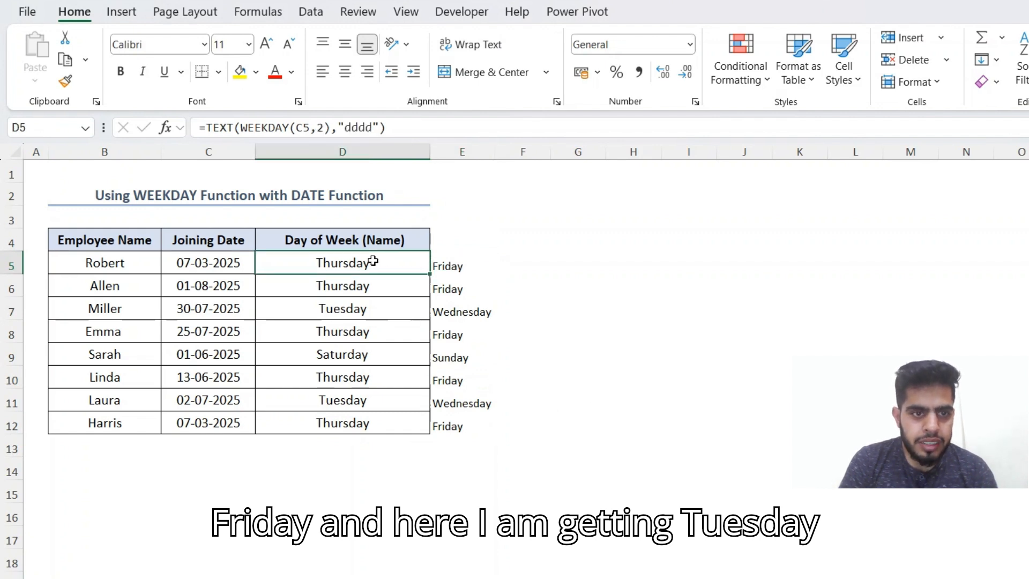
pyautogui.click(323, 127)
pyautogui.press('BackSpace')
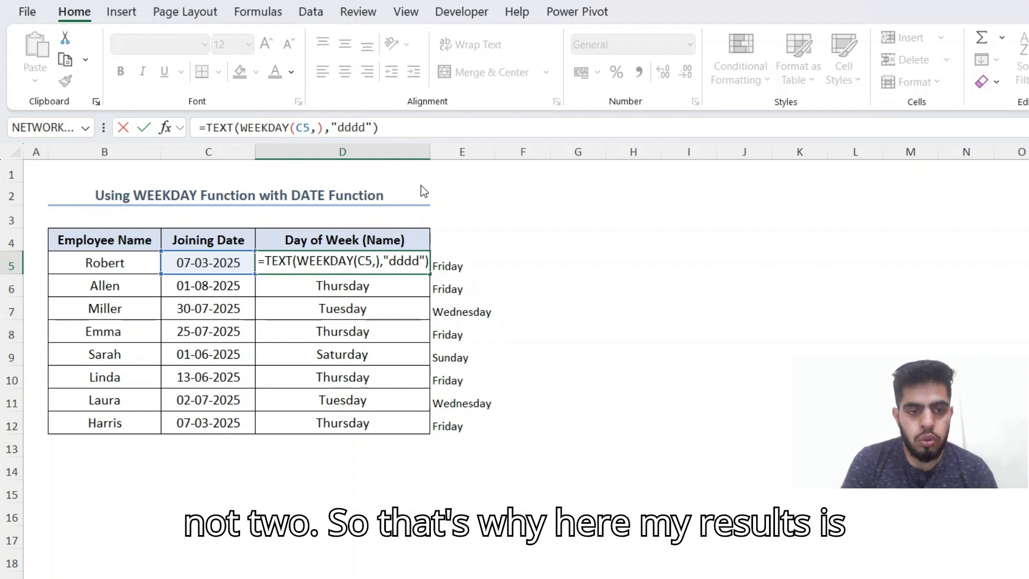
pyautogui.write('2')
pyautogui.press('Tab')
pyautogui.press('Left')
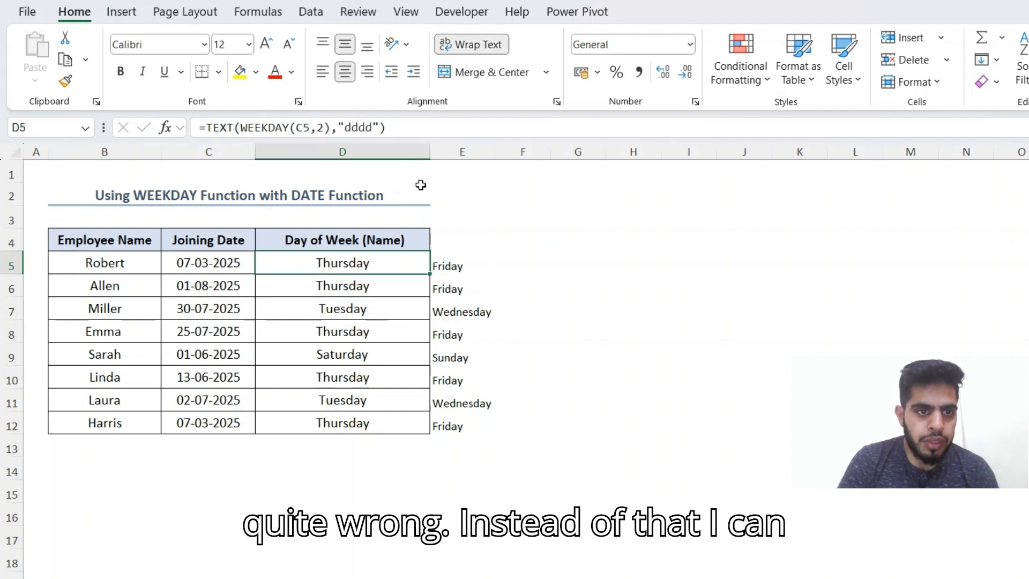
# Step: Add a +1 day offset so D5 reads =TEXT(WEEKDAY(C5,2)+1,"dddd")
pyautogui.click(330, 130)
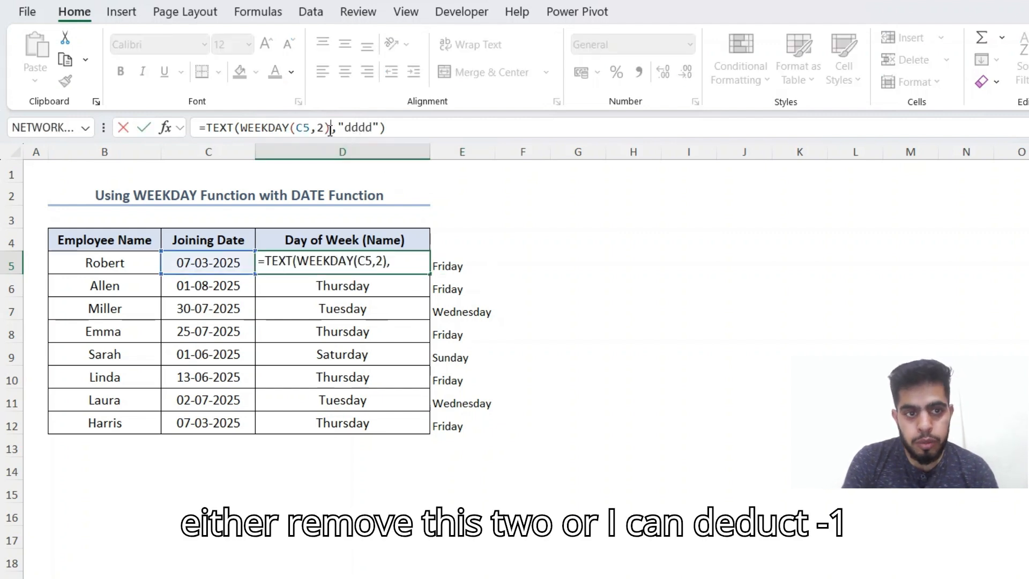
pyautogui.write('-1')
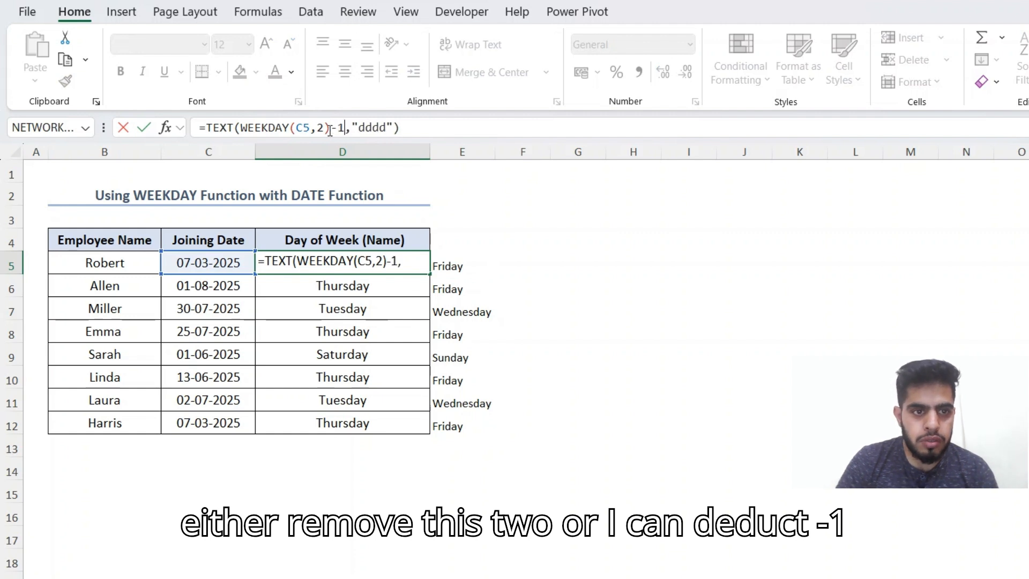
pyautogui.press('Return')
pyautogui.press('Up')
pyautogui.press('F2')
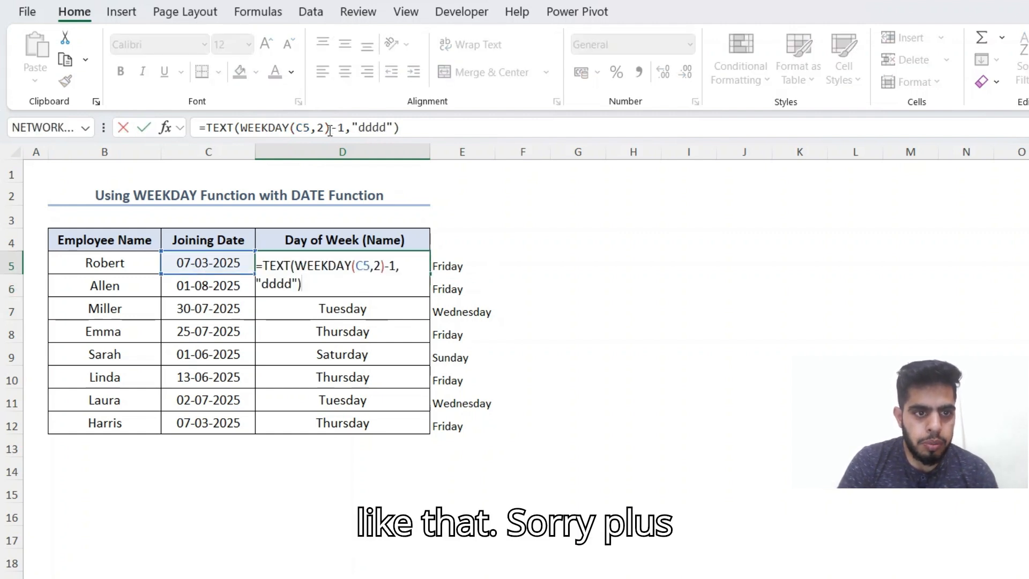
pyautogui.click(338, 127)
pyautogui.press('BackSpace')
pyautogui.write('+')
pyautogui.press('Return')
# Step: Fill D5's formula down through D12 so the day names match column E
pyautogui.press('Up')
pyautogui.hotkey('ctrl', 'shift', 'Down')
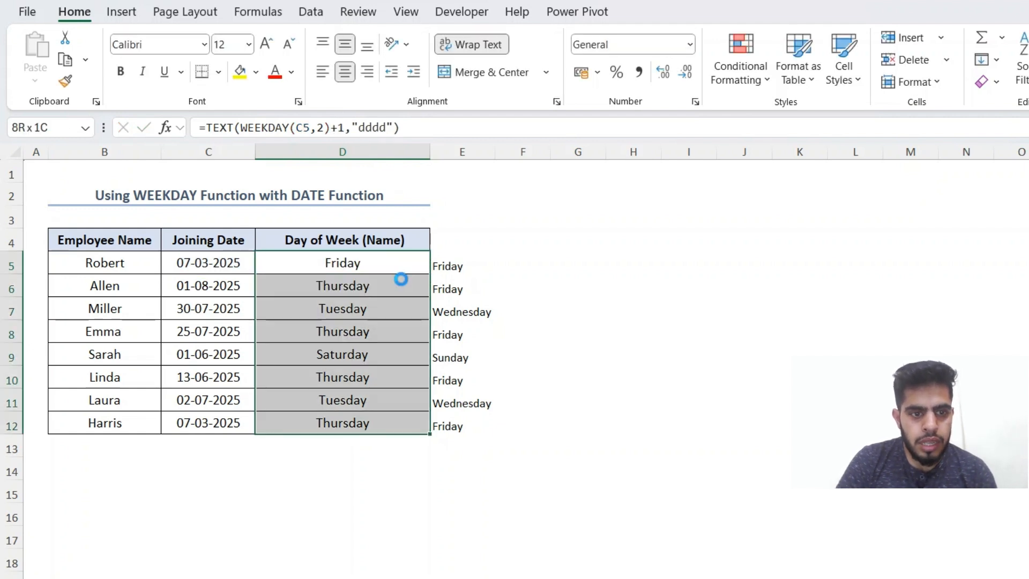
pyautogui.hotkey('ctrl', 'd')
pyautogui.press('Right')
pyautogui.press('Right')
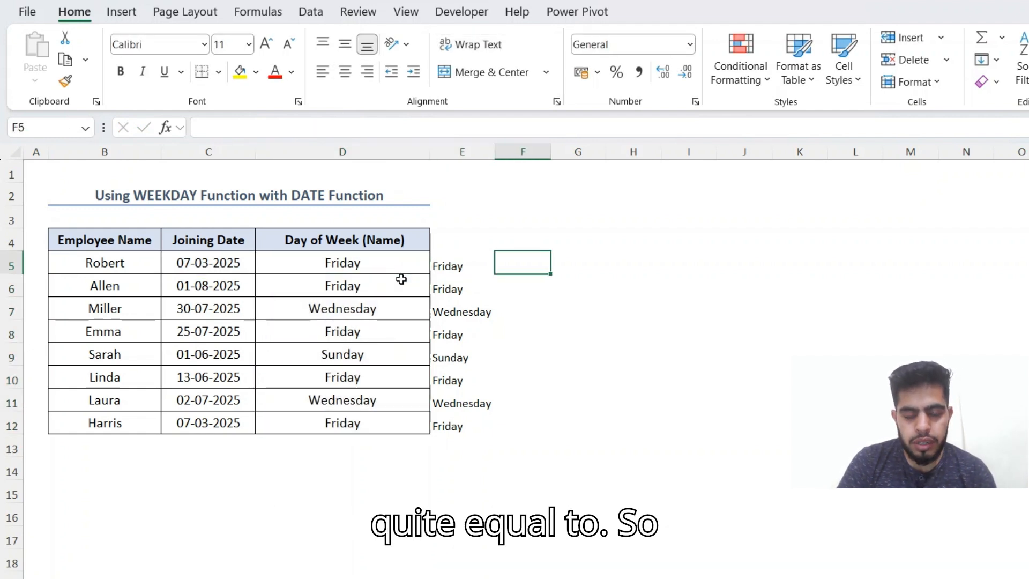